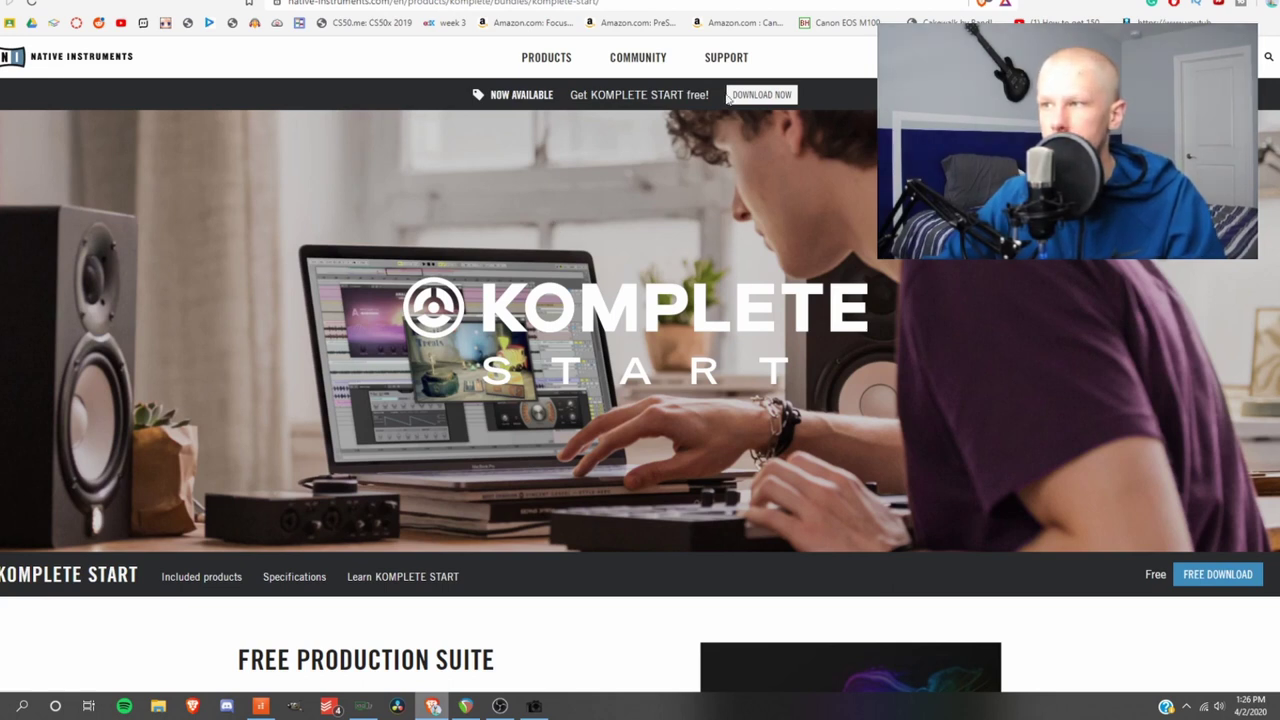
Download Native Access for Windows from the free KOMPLETE START page and review the installation guide for new customers.
{"action": "left_click", "coordinate": [780, 100]}
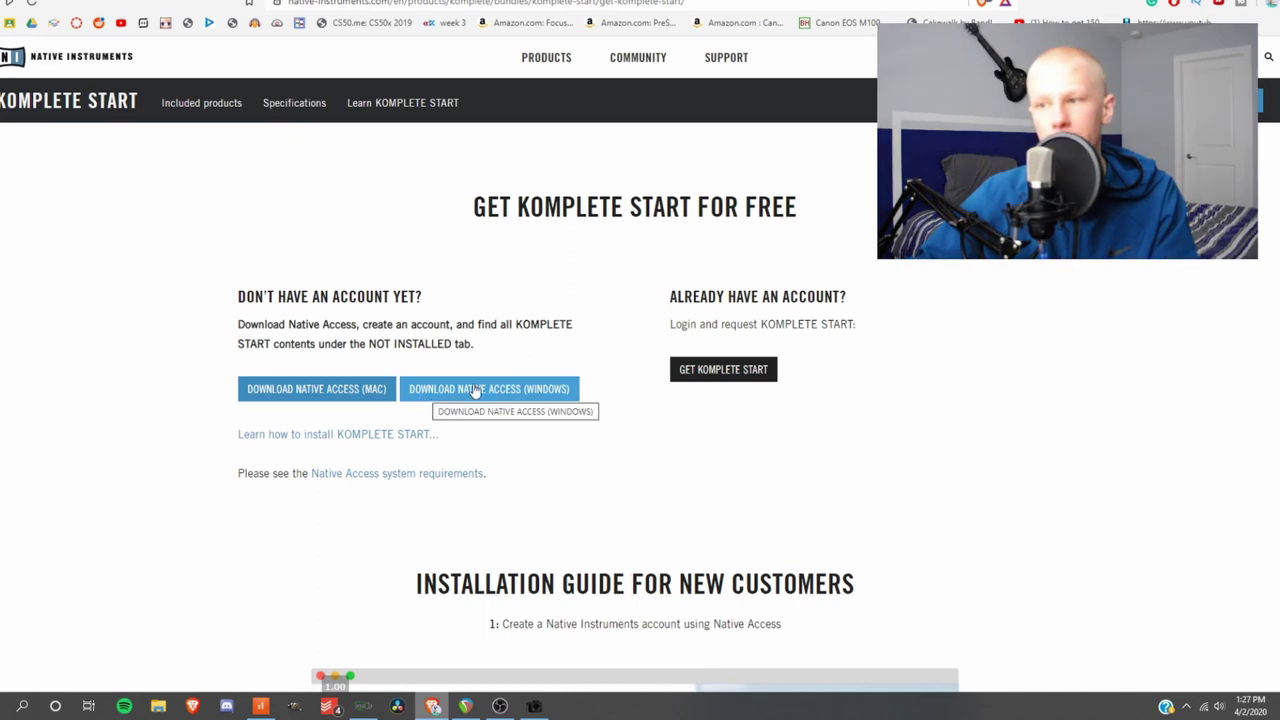
{"action": "left_click", "coordinate": [538, 395]}
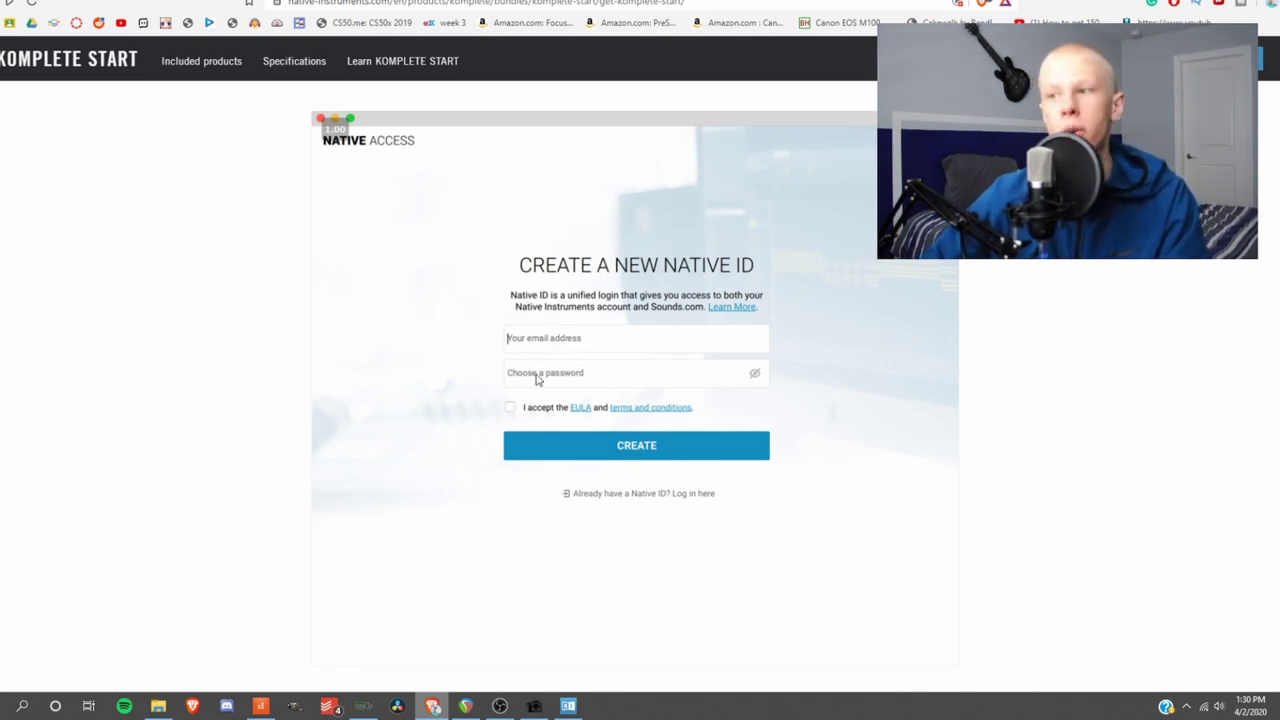
{"action": "scroll", "coordinate": [550, 400], "scroll_direction": "down", "scroll_amount": 5}
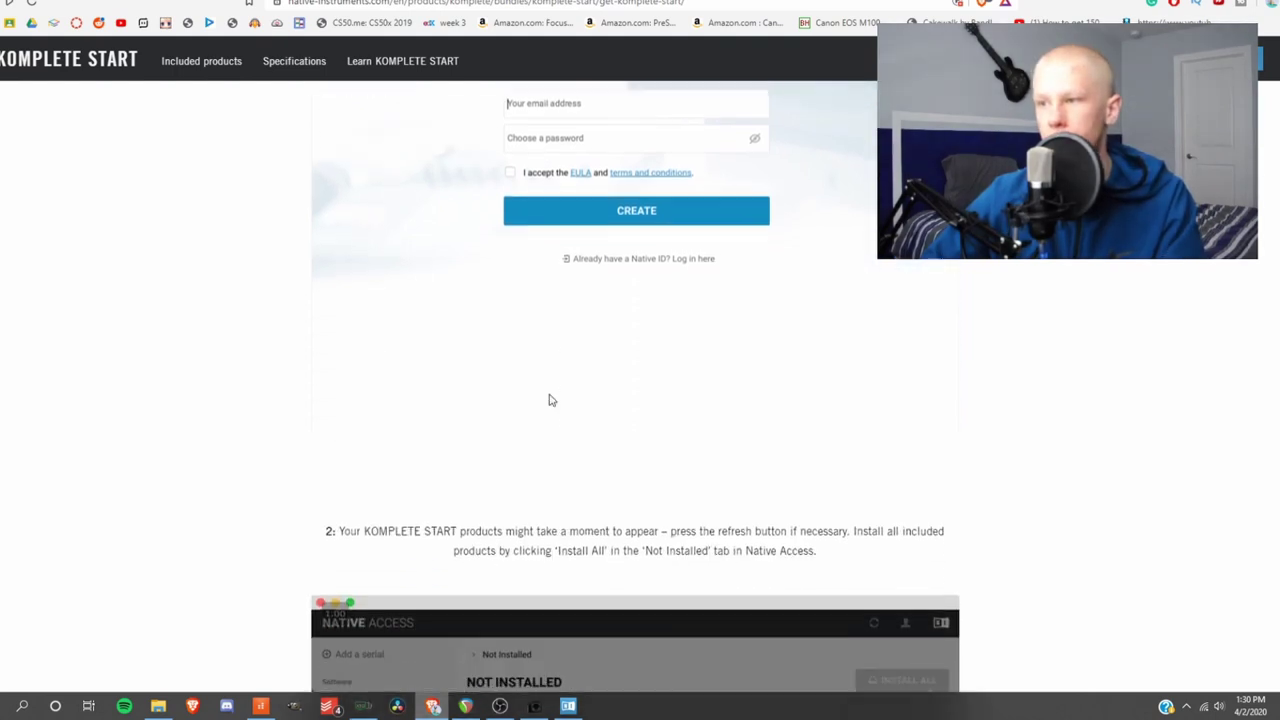
{"action": "scroll", "coordinate": [549, 400], "scroll_direction": "down", "scroll_amount": 1}
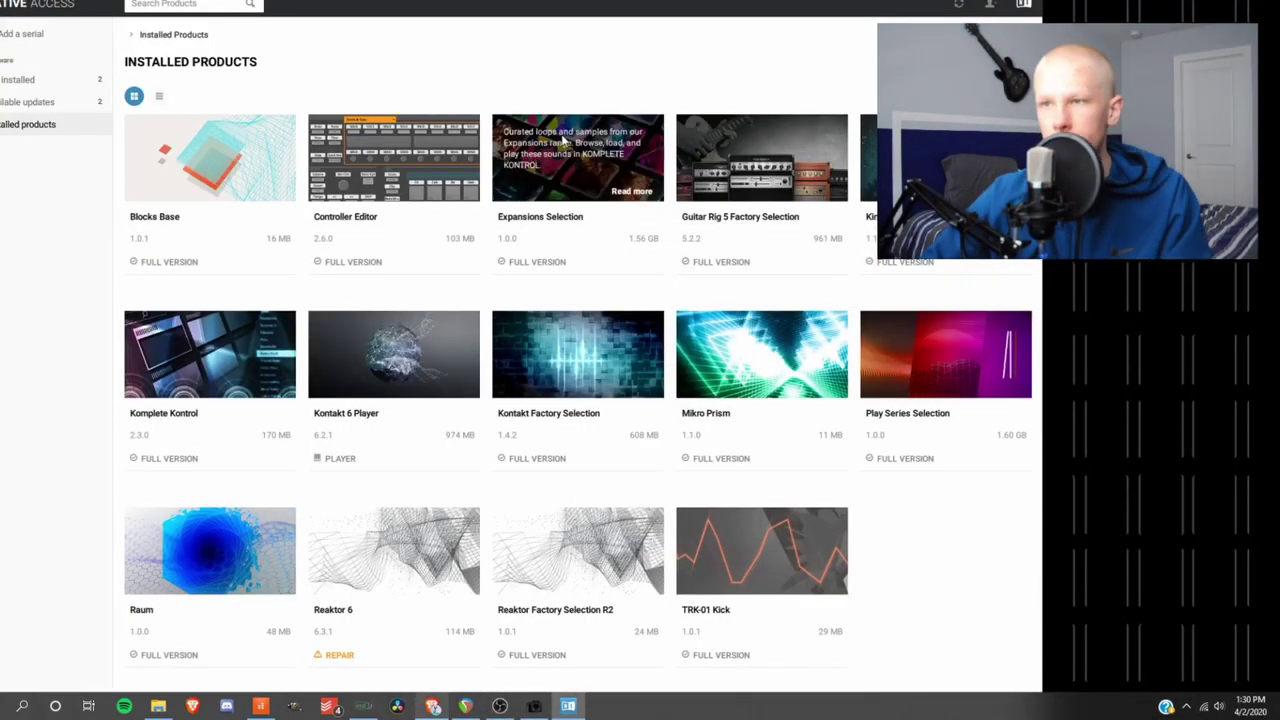
In Native Access, check the not-installed and installed products, and look up the installation locations of Komplete Kontrol.
{"action": "left_click", "coordinate": [3, 86]}
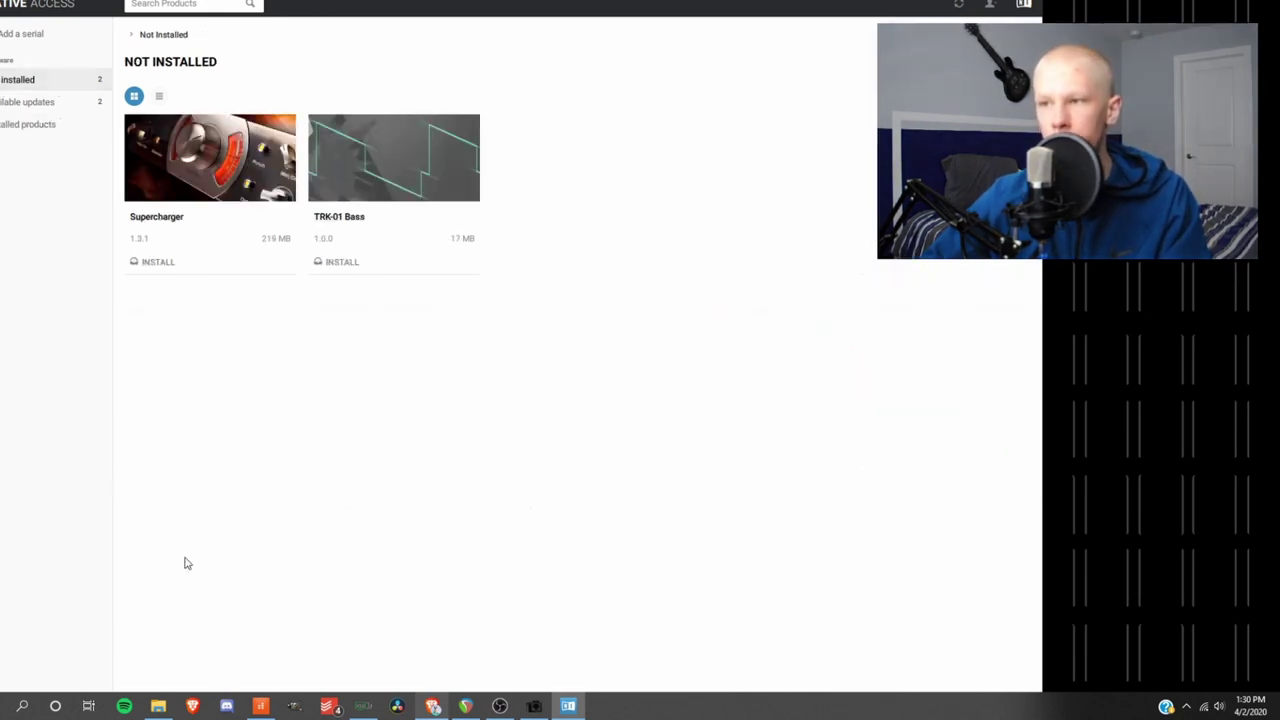
{"action": "left_click", "coordinate": [5, 124]}
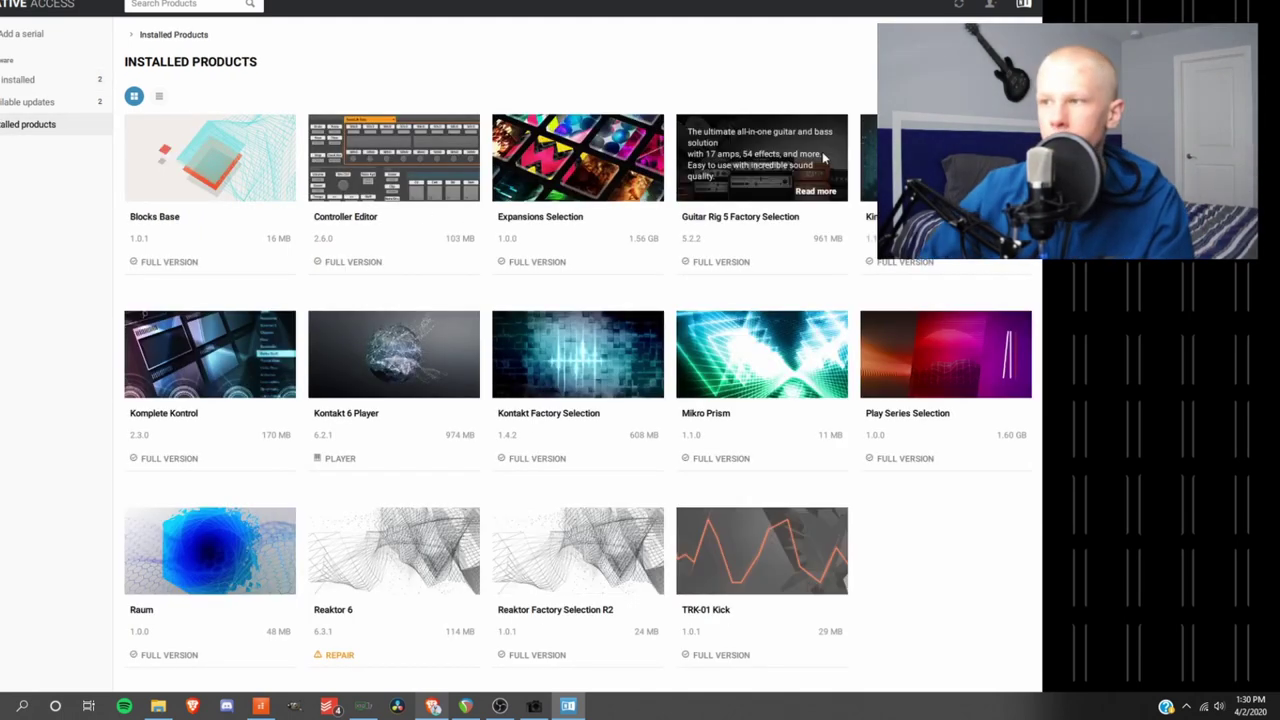
{"action": "left_click", "coordinate": [170, 416]}
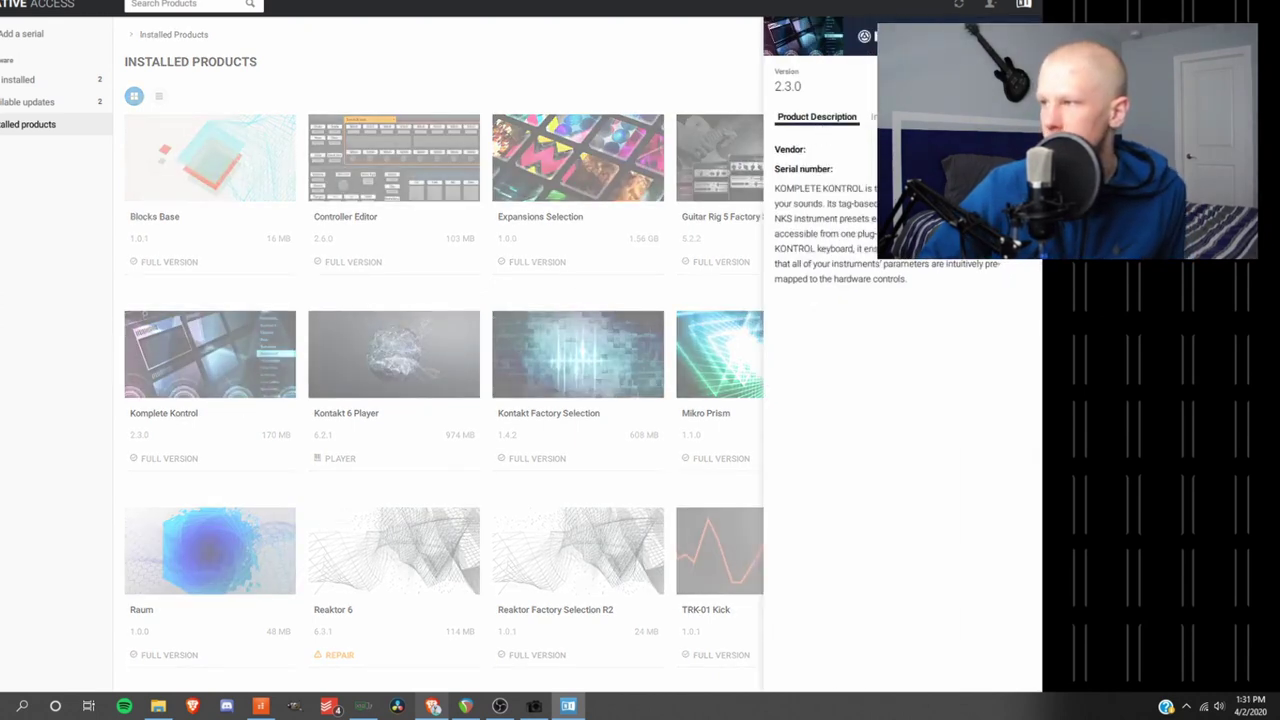
{"action": "left_click", "coordinate": [895, 116]}
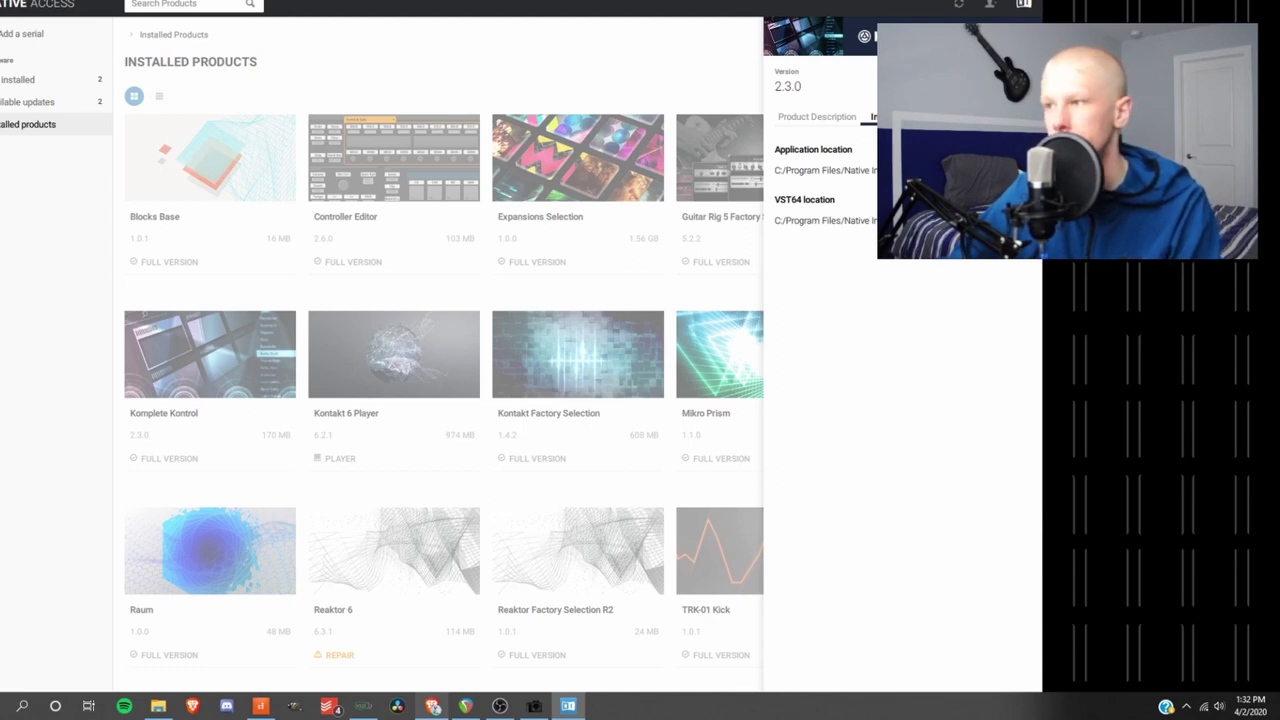
In File Explorer, browse to C:\Program Files\Native Instruments\VSTPlugins 64 bit.
{"action": "key", "text": "alt+Tab"}
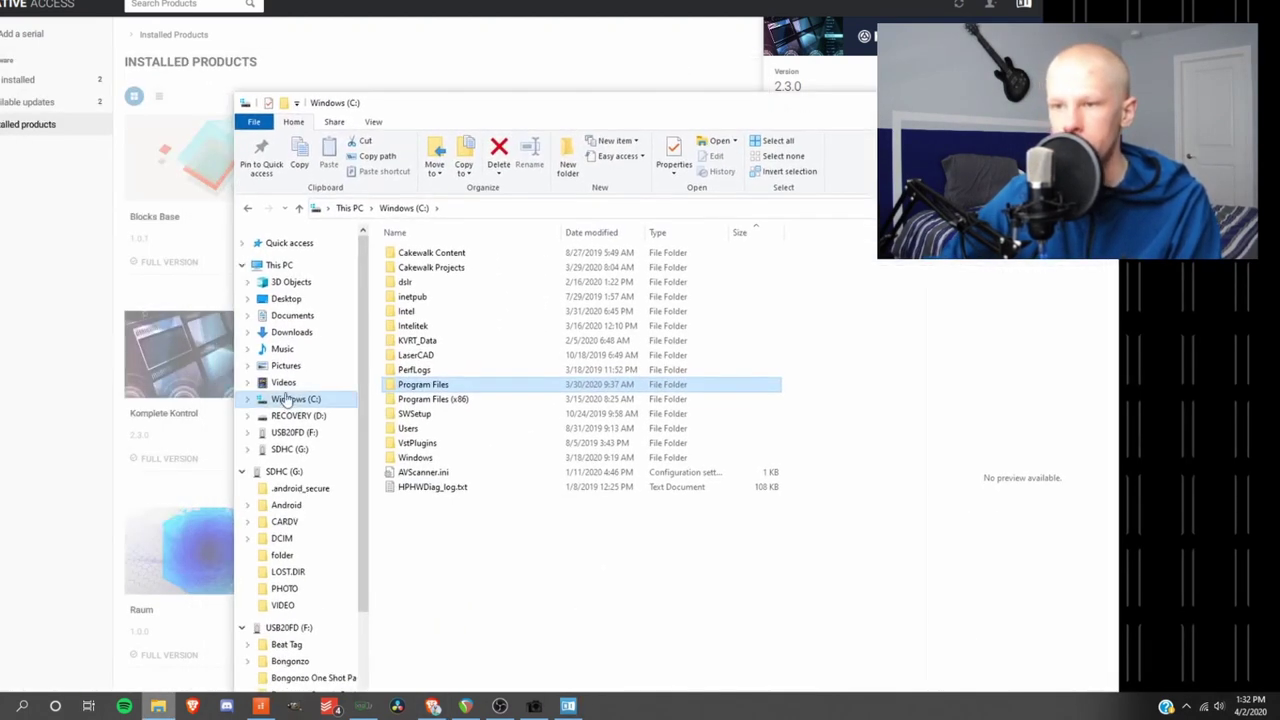
{"action": "left_click", "coordinate": [285, 399]}
{"action": "key", "text": "super+Down"}
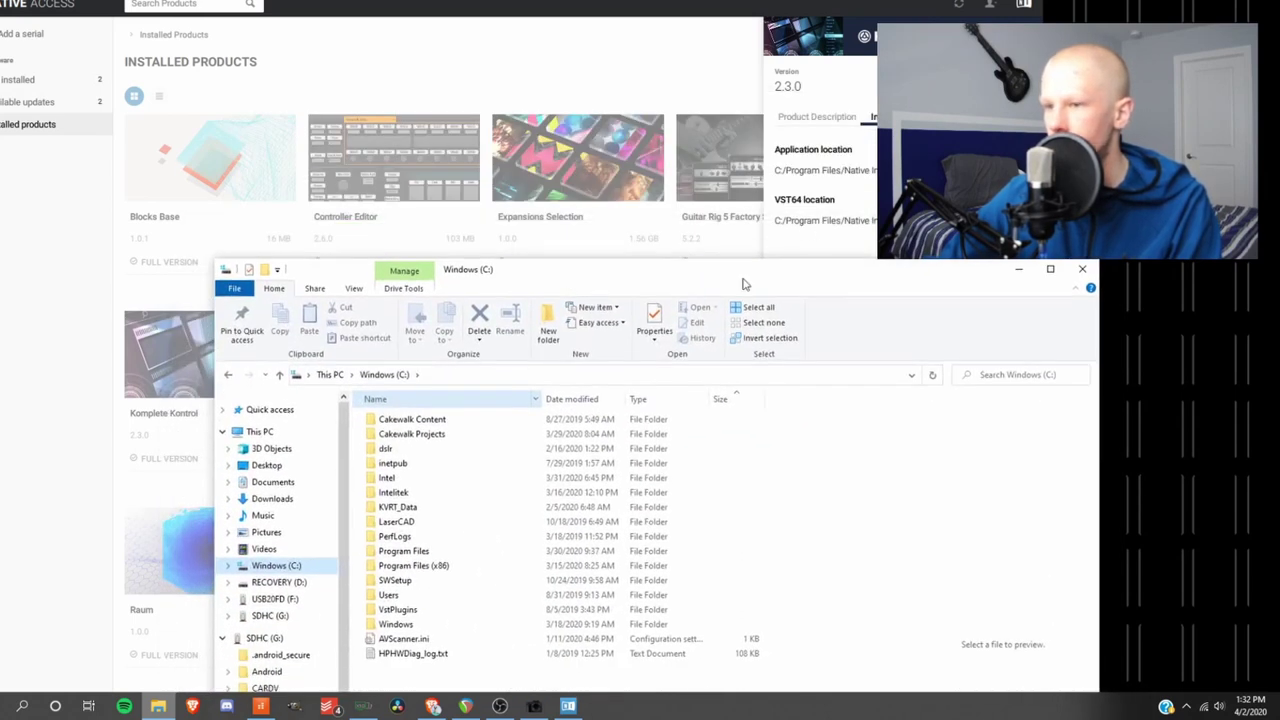
{"action": "double_click", "coordinate": [451, 550]}
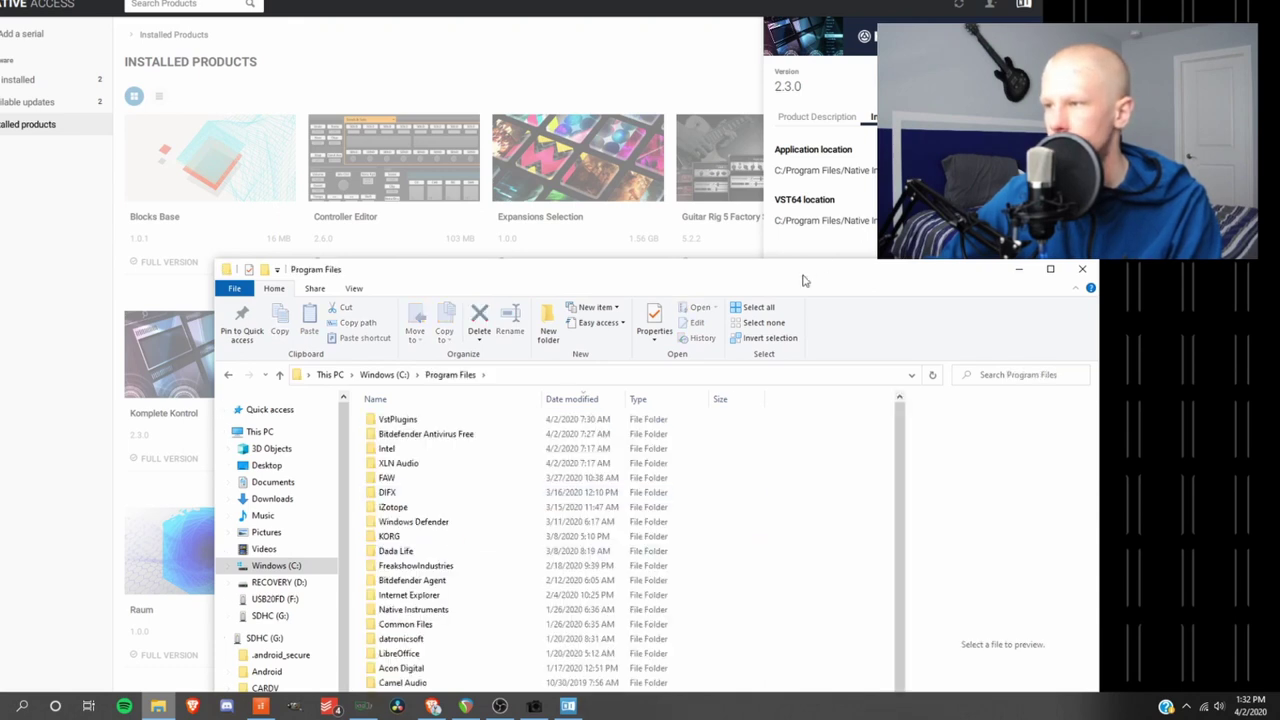
{"action": "left_click_drag", "start_coordinate": [803, 281], "coordinate": [768, 114]}
{"action": "scroll", "coordinate": [443, 531], "scroll_direction": "down", "scroll_amount": 4}
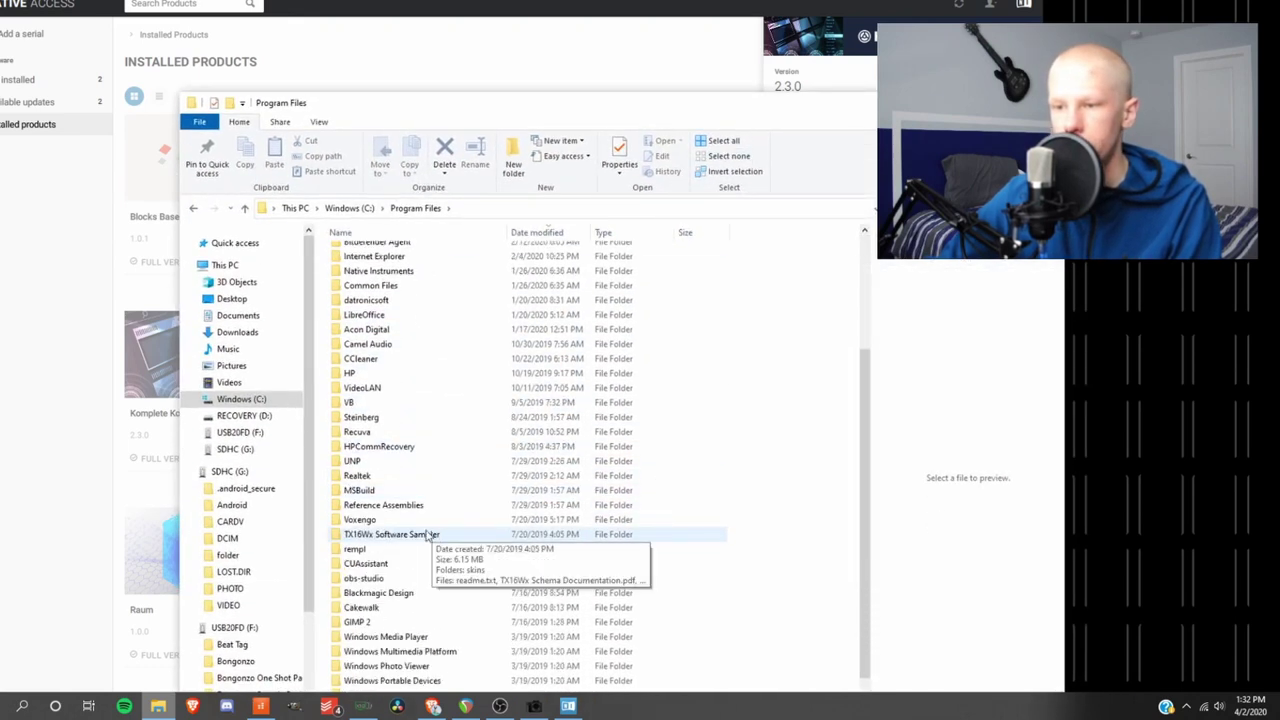
{"action": "double_click", "coordinate": [378, 271]}
{"action": "left_click_drag", "start_coordinate": [679, 110], "coordinate": [555, 46]}
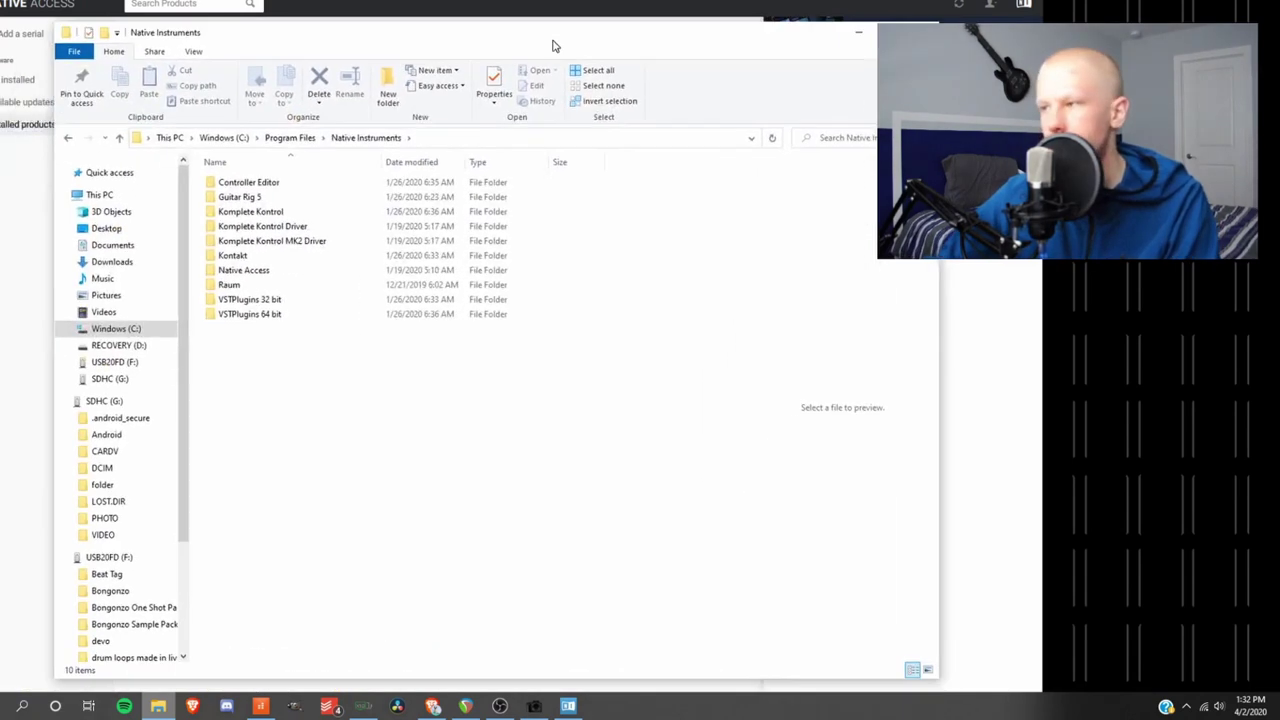
{"action": "double_click", "coordinate": [262, 313]}
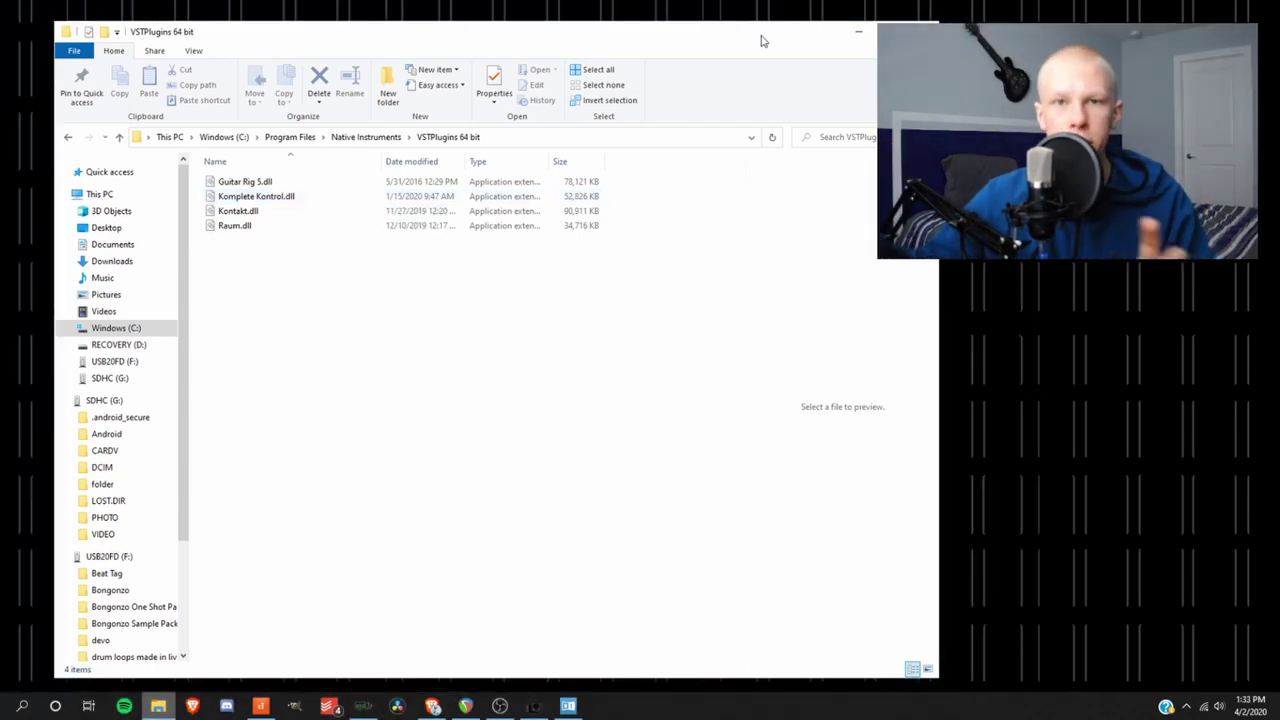
Locate Komplete Kontrol.dll in the folder and reveal the folder's full path.
{"action": "left_click", "coordinate": [333, 200]}
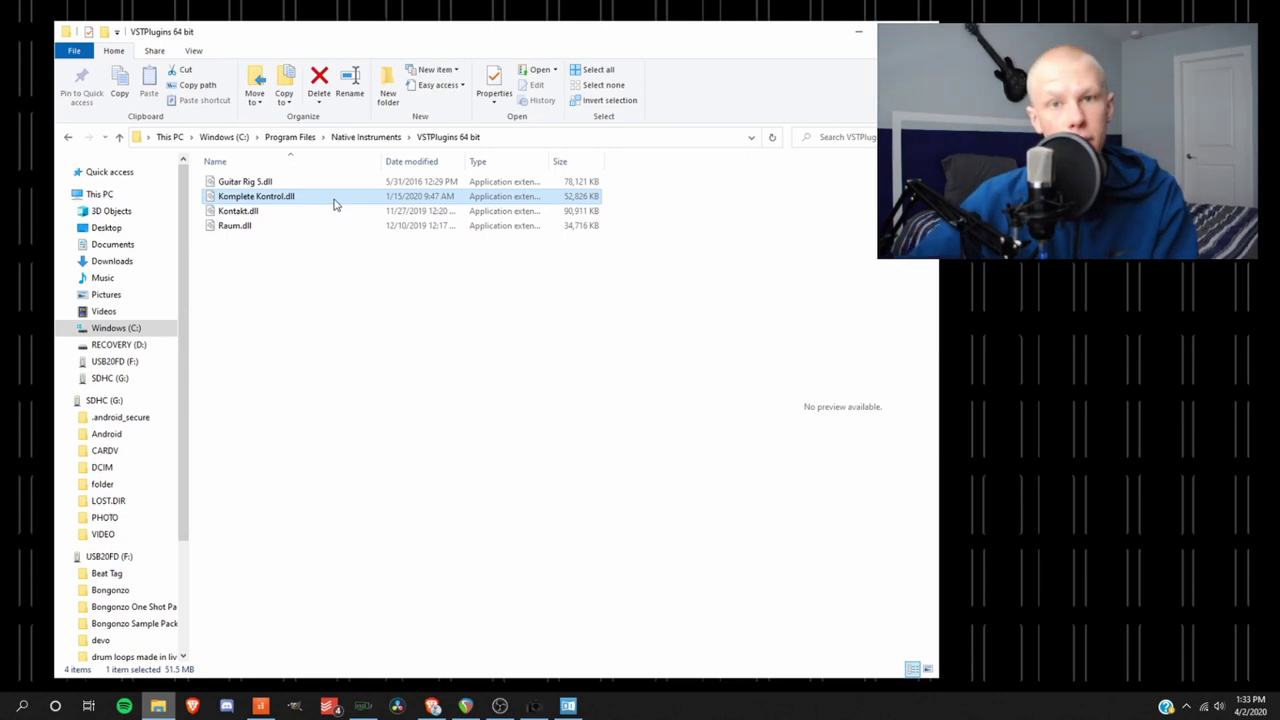
{"action": "left_click", "coordinate": [351, 320]}
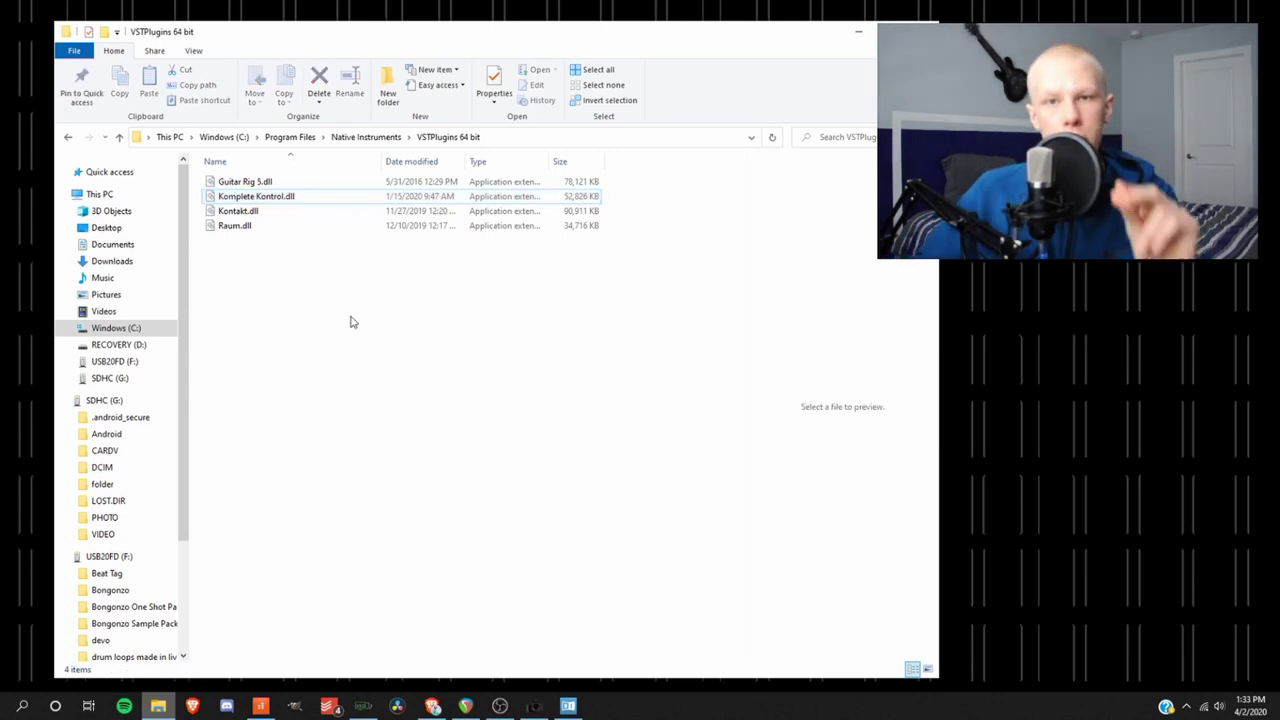
{"action": "left_click", "coordinate": [525, 140]}
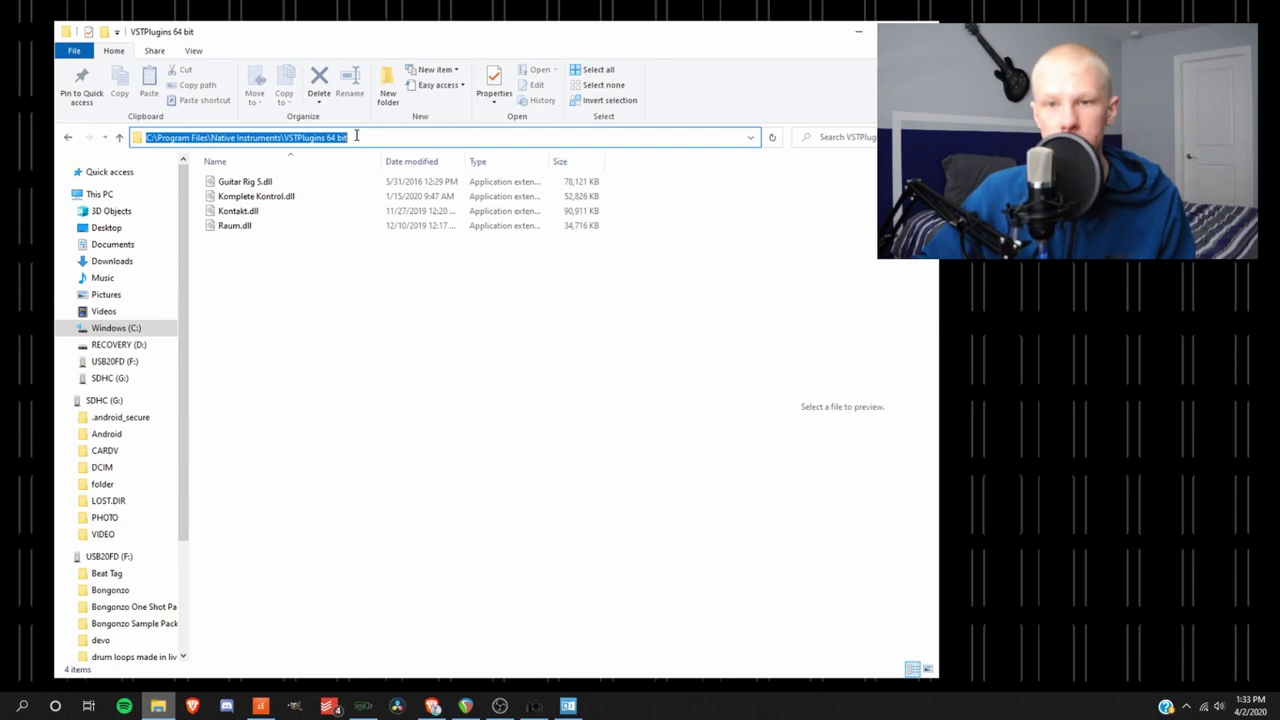
Switch to Cakewalk and add the Native Instruments VSTPlugins 64 bit folder to the VST scan paths in the preferences.
{"action": "left_click", "coordinate": [260, 706]}
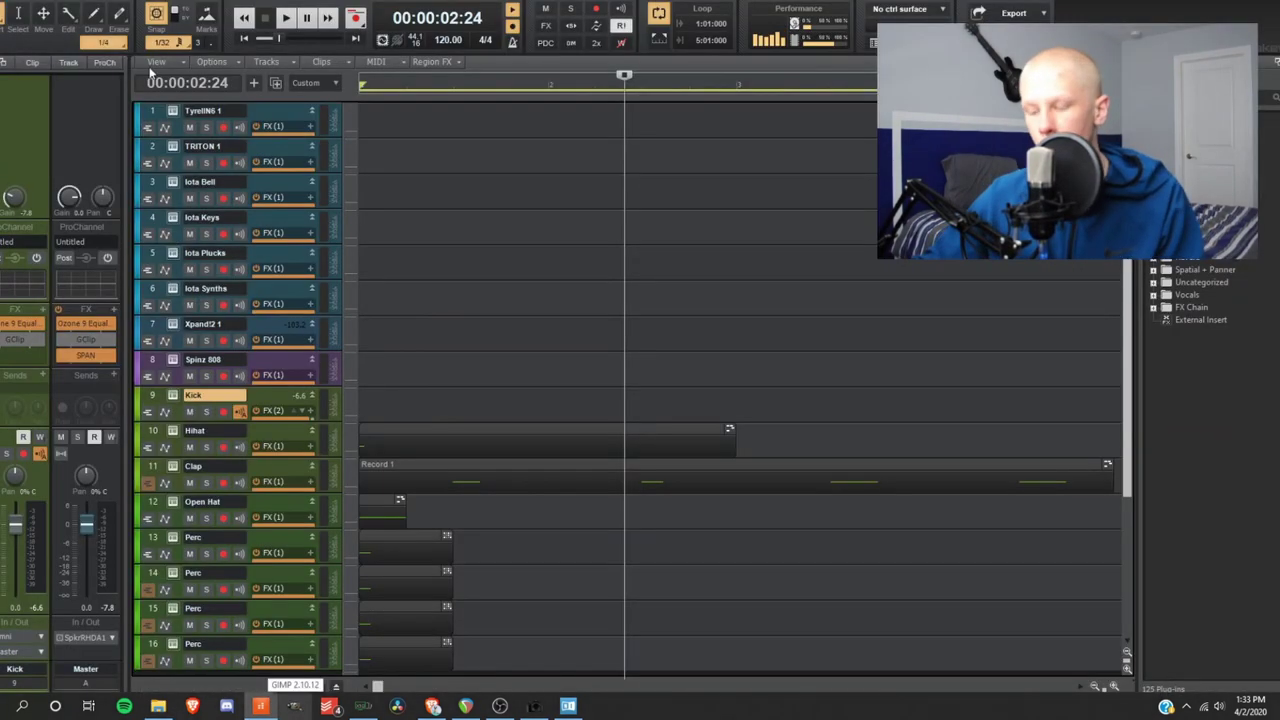
{"action": "left_click", "coordinate": [30, 0]}
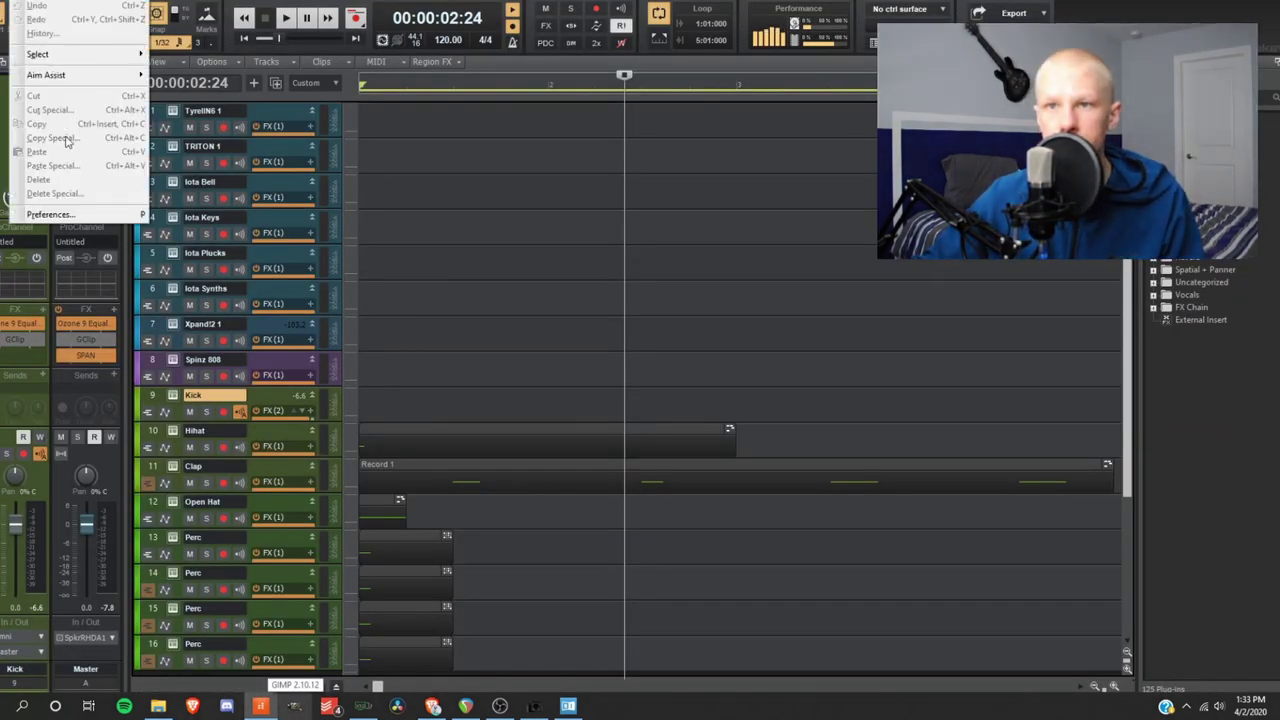
{"action": "left_click", "coordinate": [52, 214]}
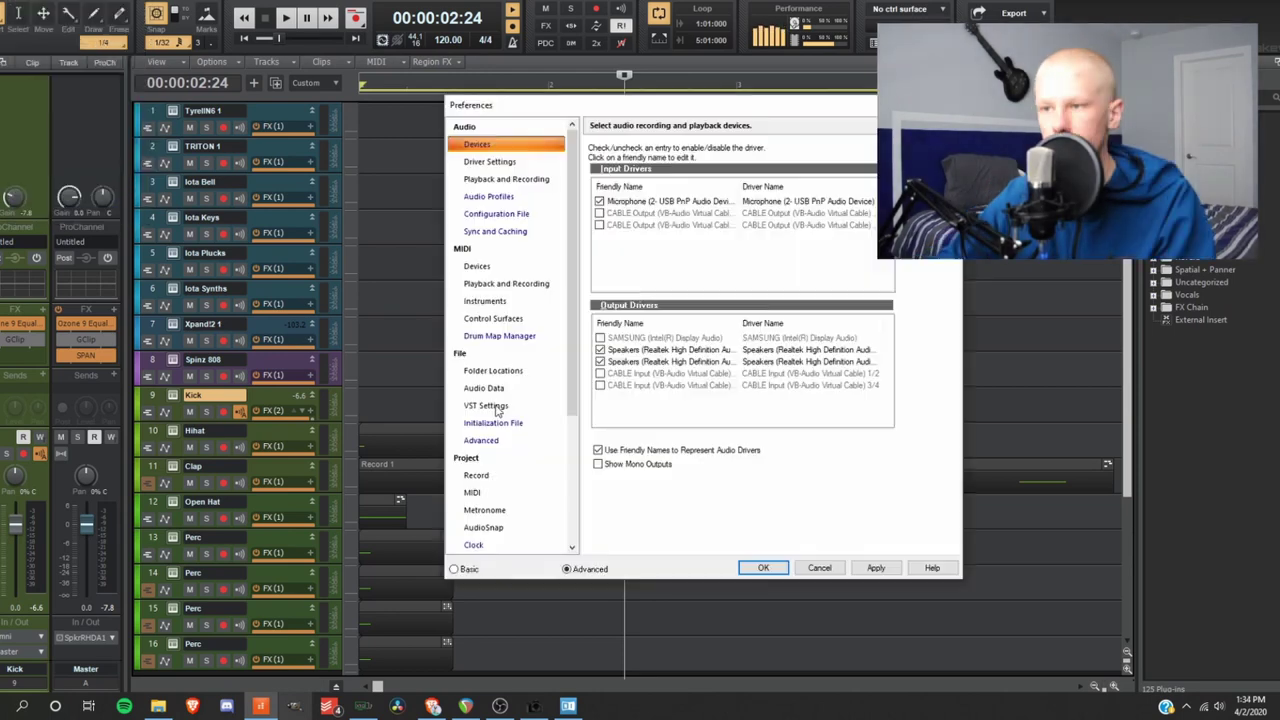
{"action": "left_click", "coordinate": [490, 406]}
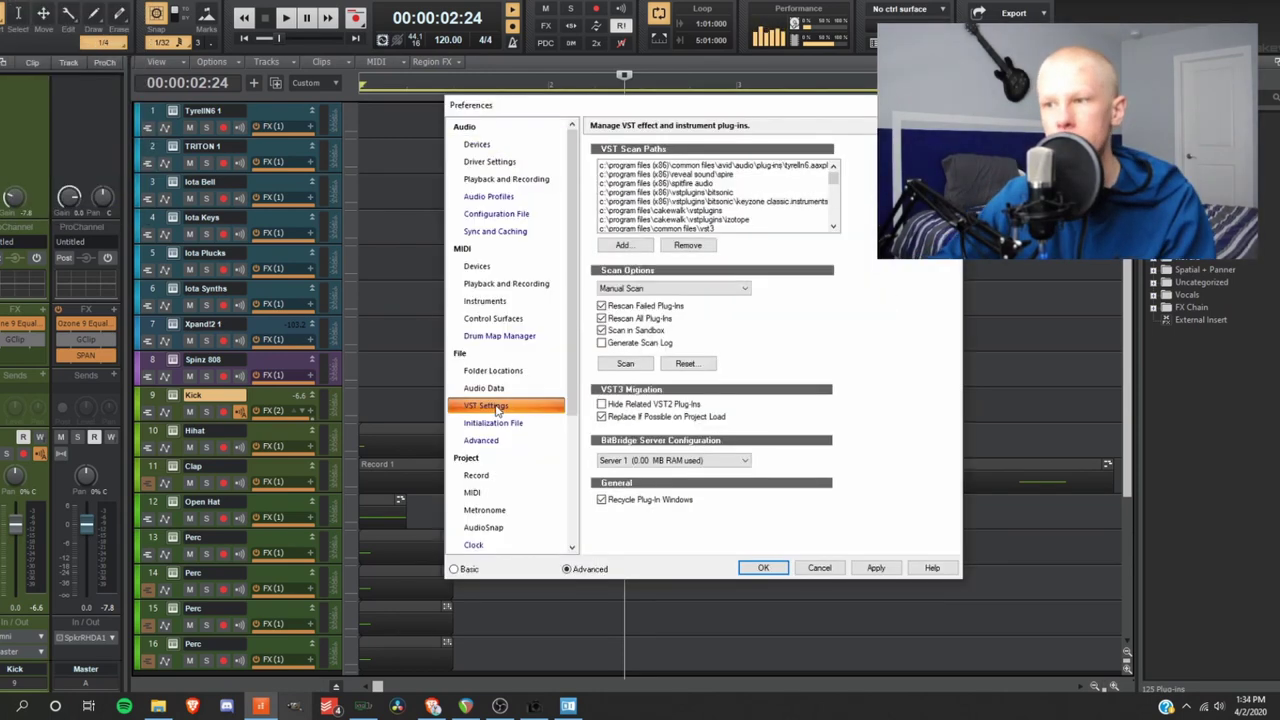
{"action": "left_click", "coordinate": [624, 246]}
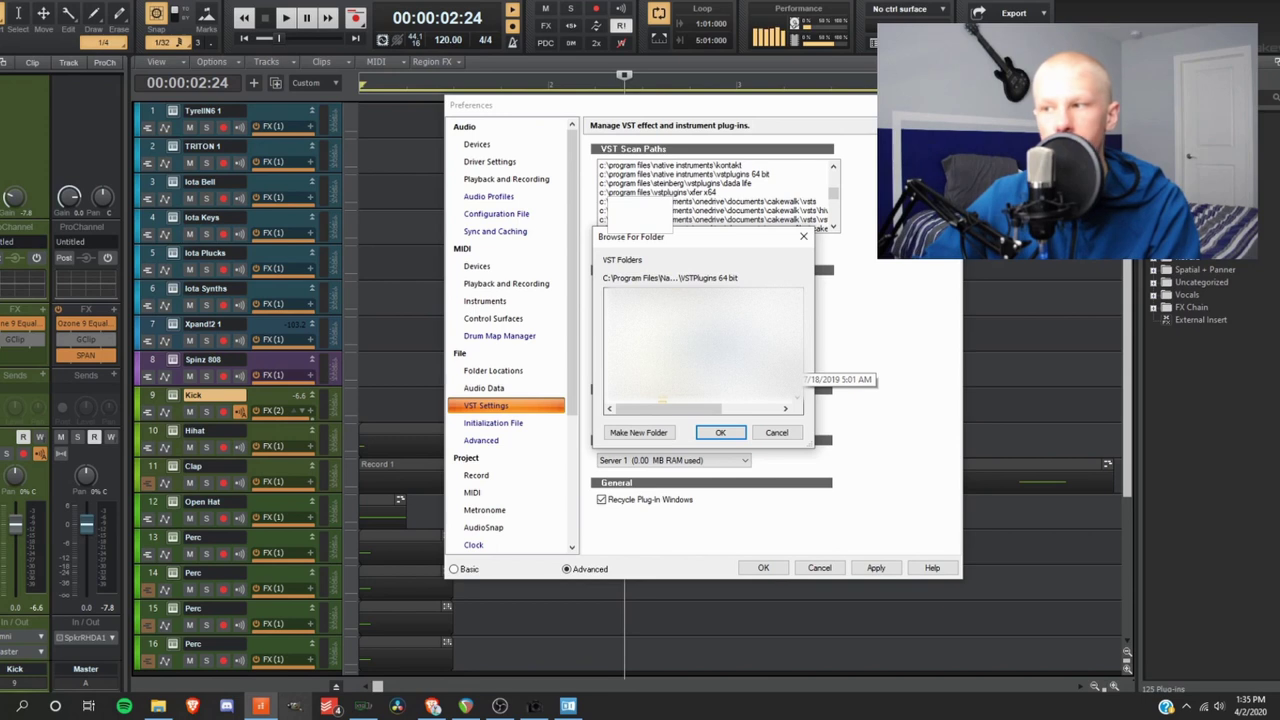
{"action": "left_click", "coordinate": [722, 433]}
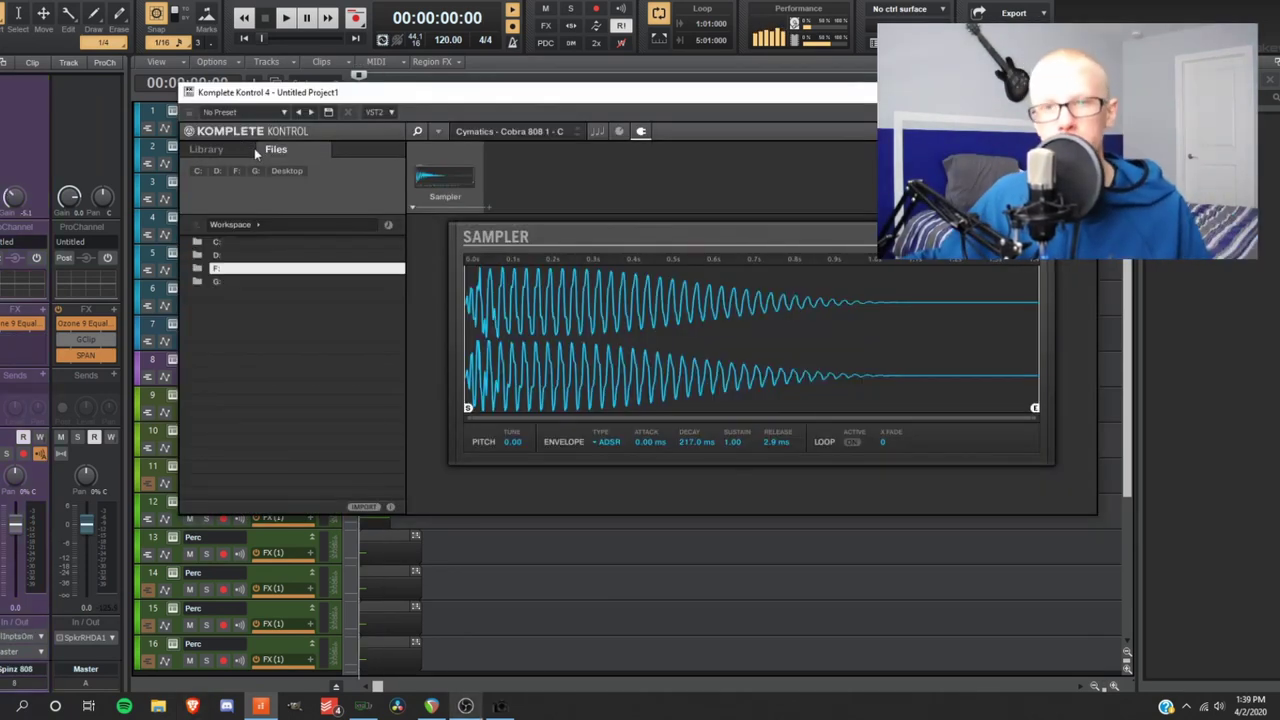
In Komplete Kontrol's file browser, go to the samples folder on drive F, open 1 PVLACE Drumkit Vol.1's 808s and load a sample.
{"action": "double_click", "coordinate": [220, 271]}
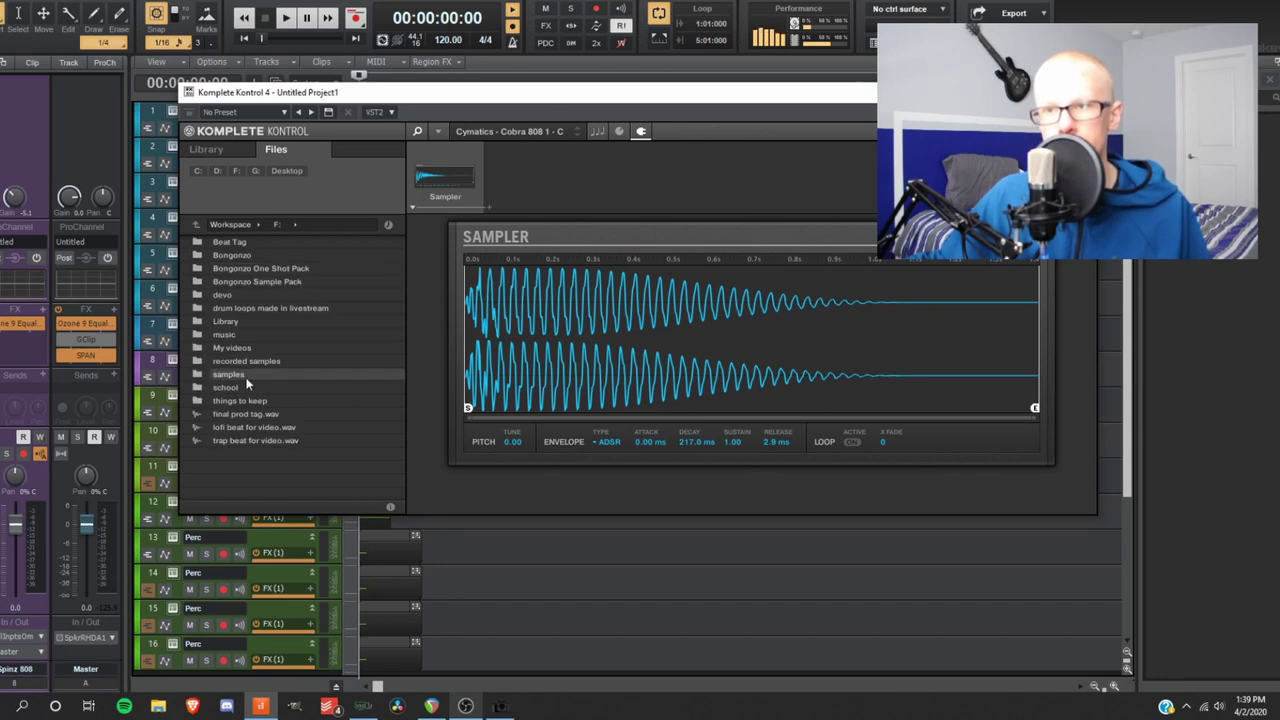
{"action": "double_click", "coordinate": [246, 380]}
{"action": "double_click", "coordinate": [262, 243]}
{"action": "double_click", "coordinate": [265, 243]}
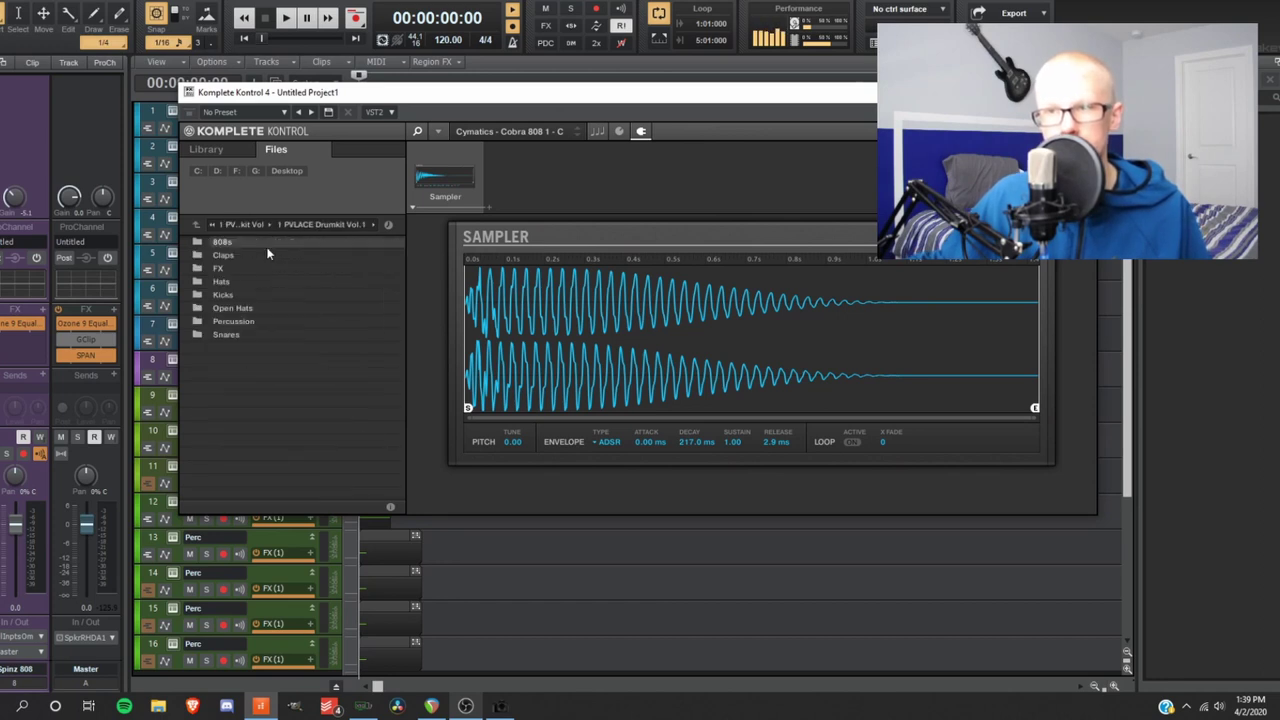
{"action": "double_click", "coordinate": [222, 242]}
{"action": "double_click", "coordinate": [291, 283]}
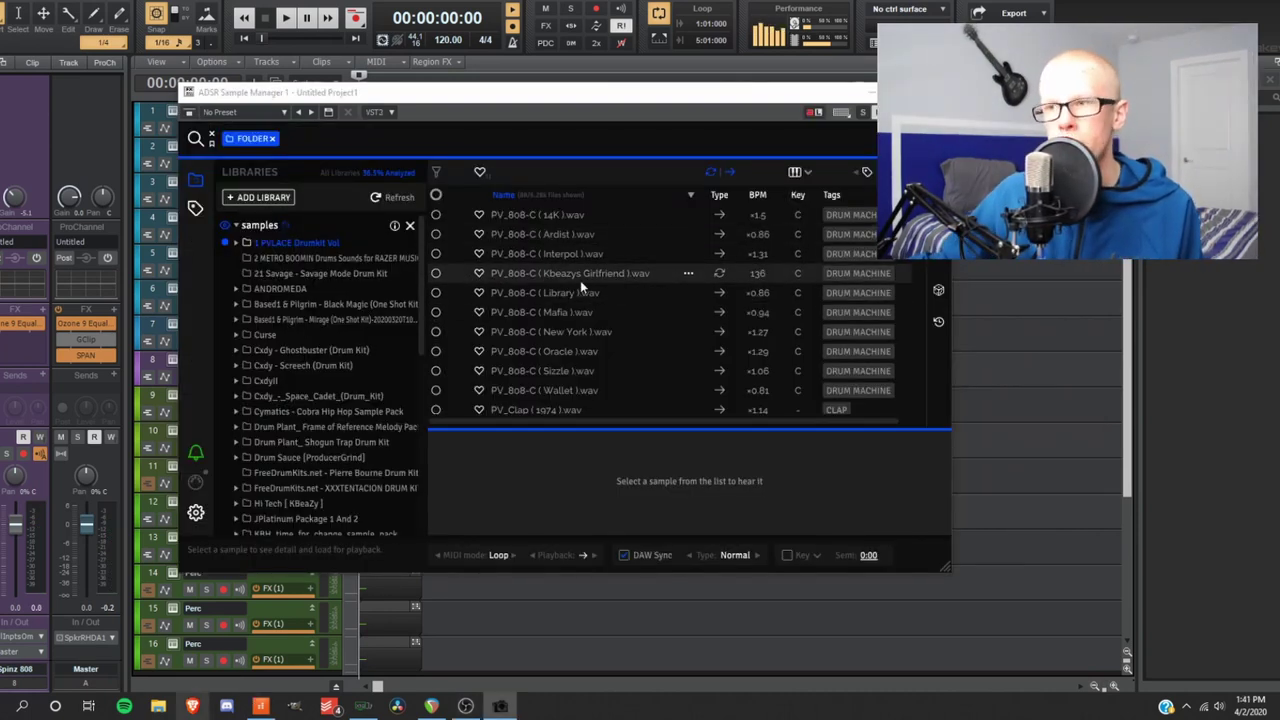
In ADSR Sample Manager, select PV_808-C ( Kbeazys Girlfriend ).wav, disable DAW Sync and set the MIDI mode to Stop.
{"action": "left_click", "coordinate": [580, 280]}
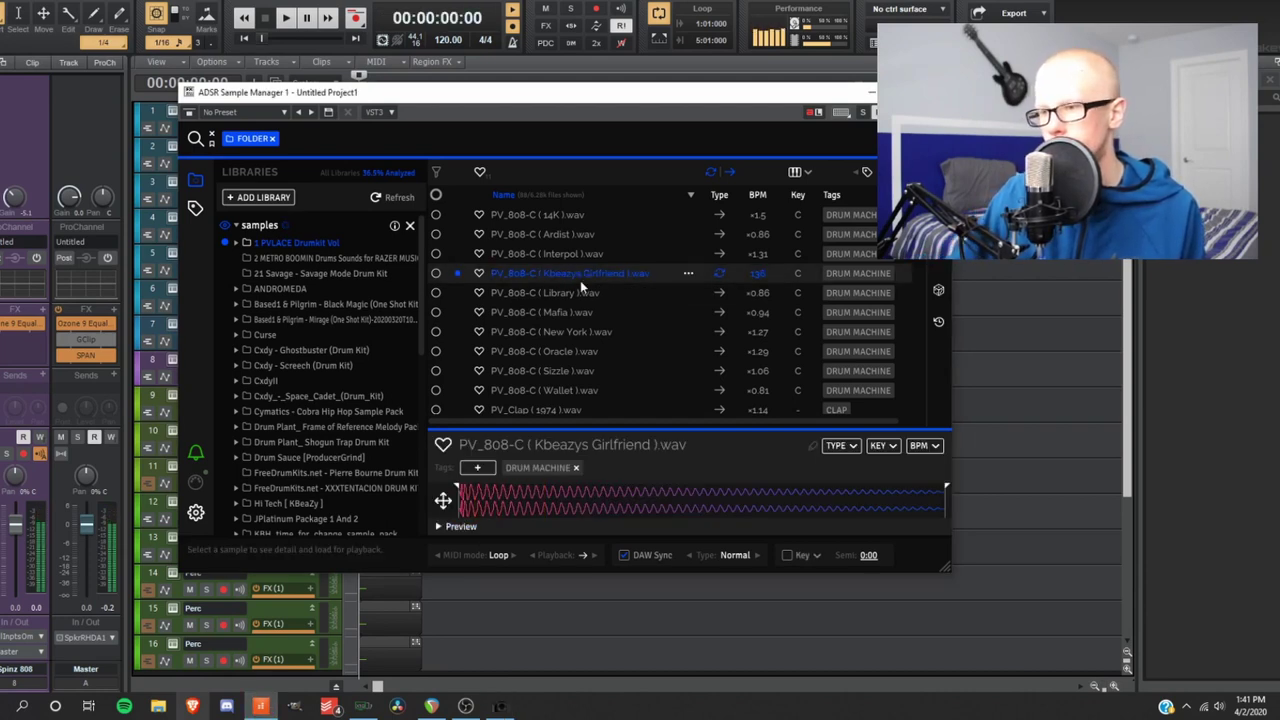
{"action": "left_click", "coordinate": [624, 555]}
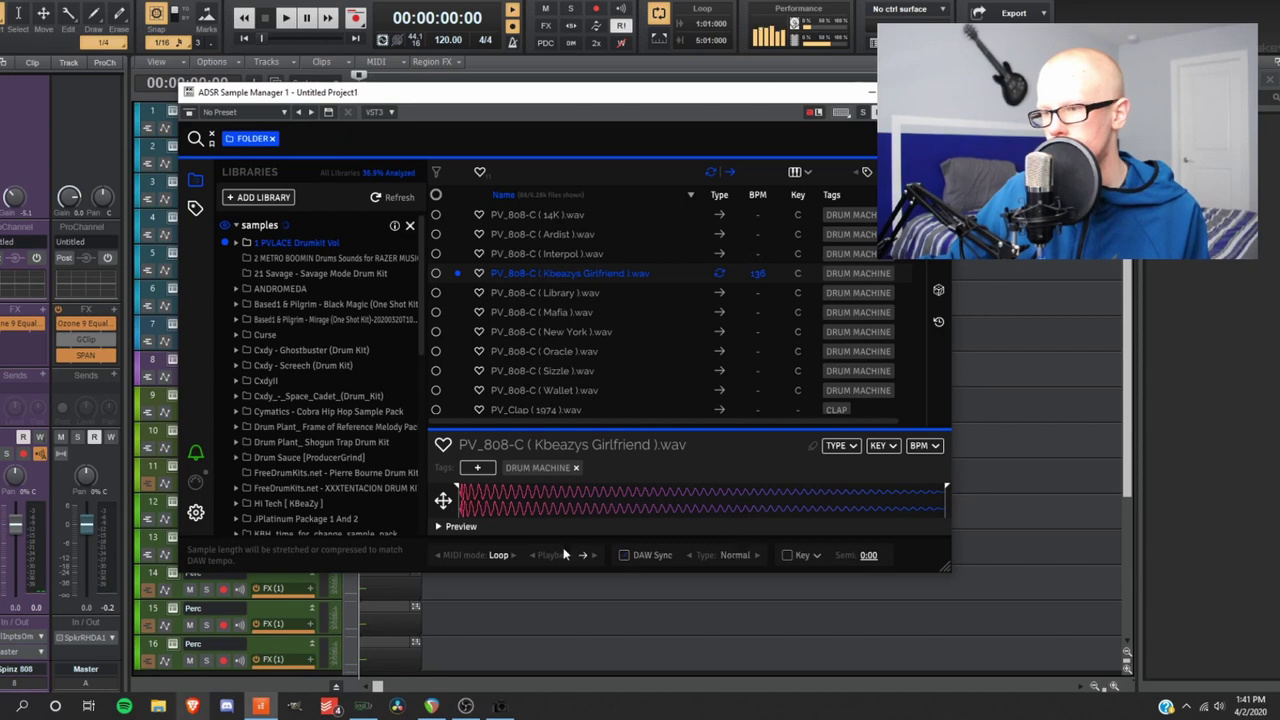
{"action": "left_click", "coordinate": [514, 558]}
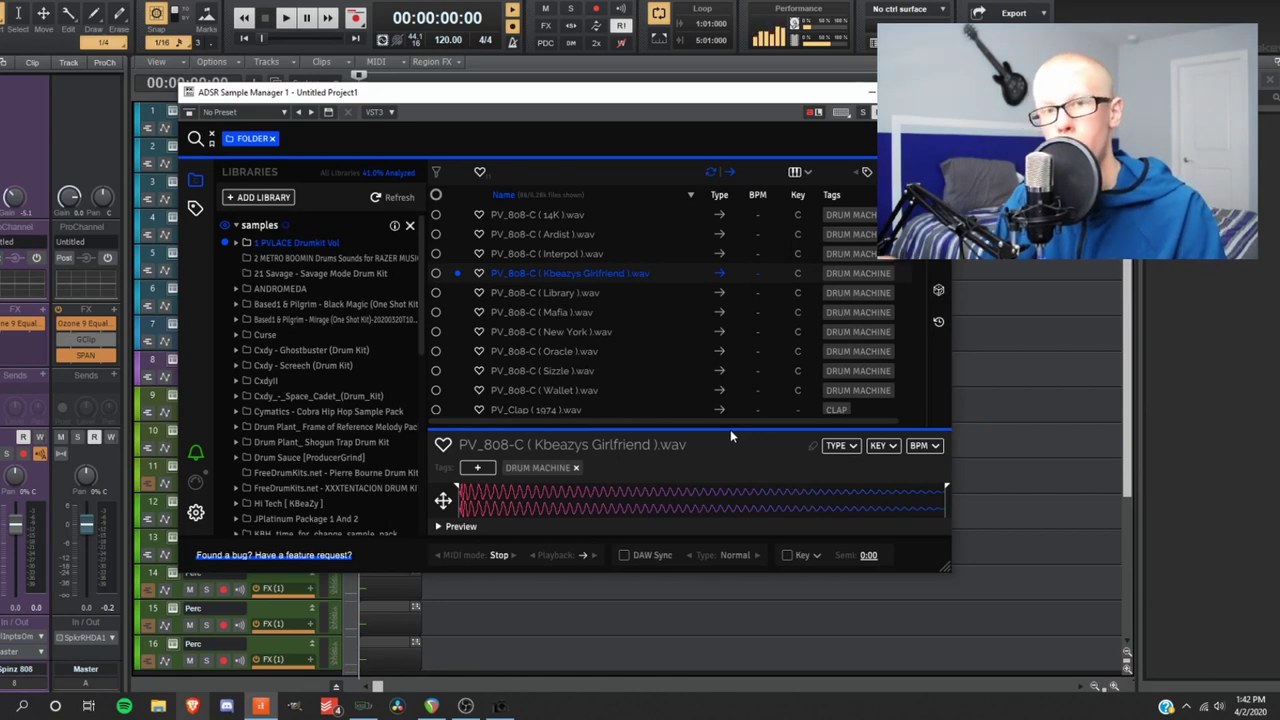
{"action": "key", "text": "space"}
{"action": "key", "text": "space"}
{"action": "key", "text": "space"}
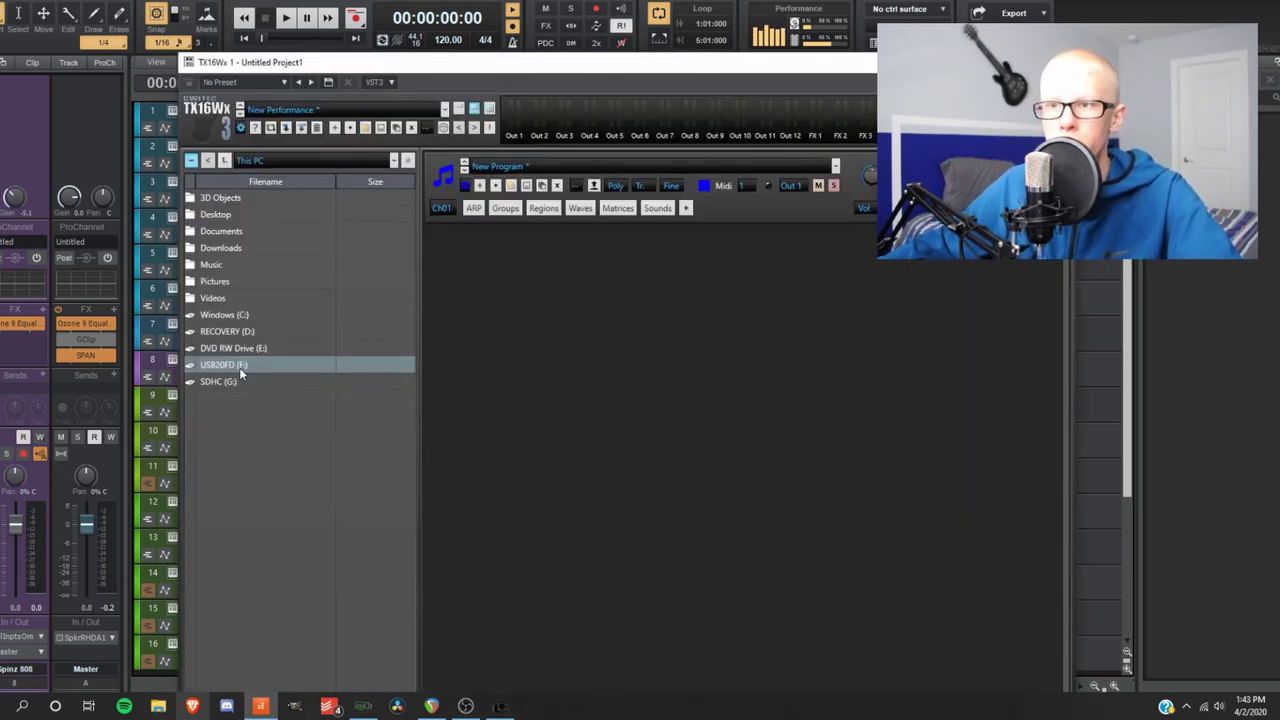
In TX16Wx, browse to the 808s folder of 1 PVLACE Drumkit Vol.1 on drive F and play PV_808-C ( Kbeazys Girlfriend ).wav.
{"action": "double_click", "coordinate": [239, 367]}
{"action": "double_click", "coordinate": [224, 366]}
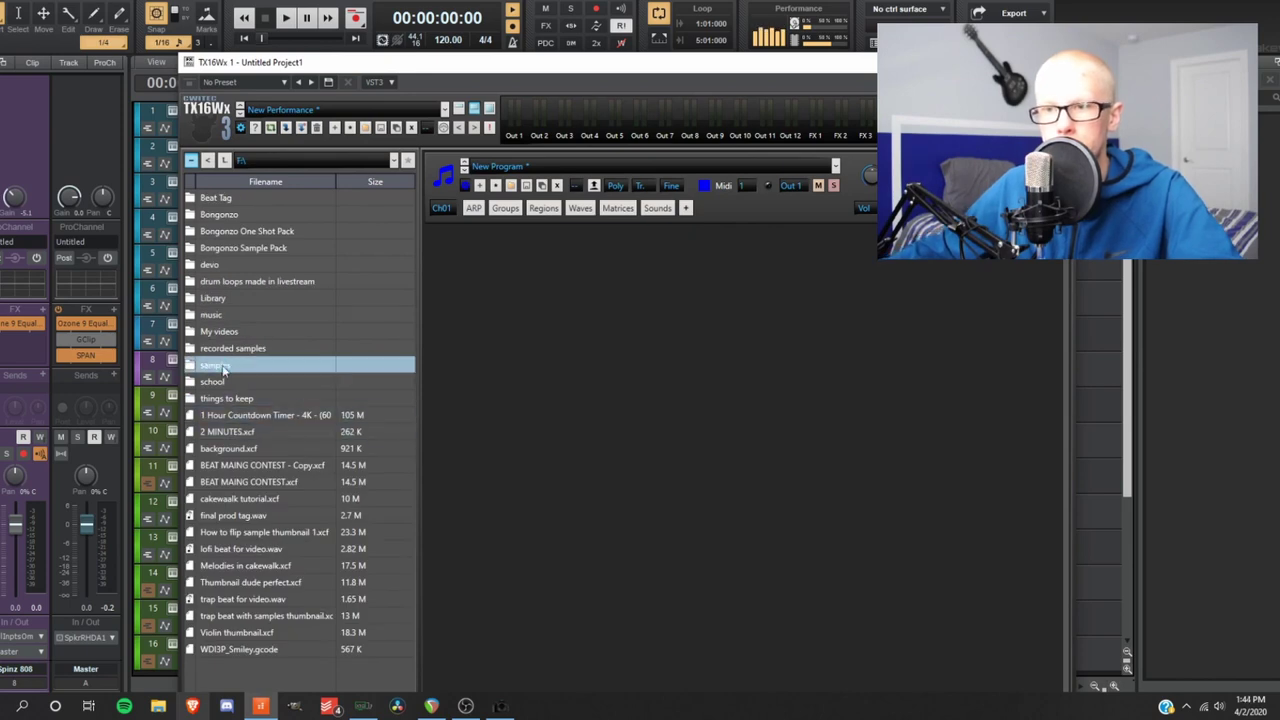
{"action": "double_click", "coordinate": [292, 197]}
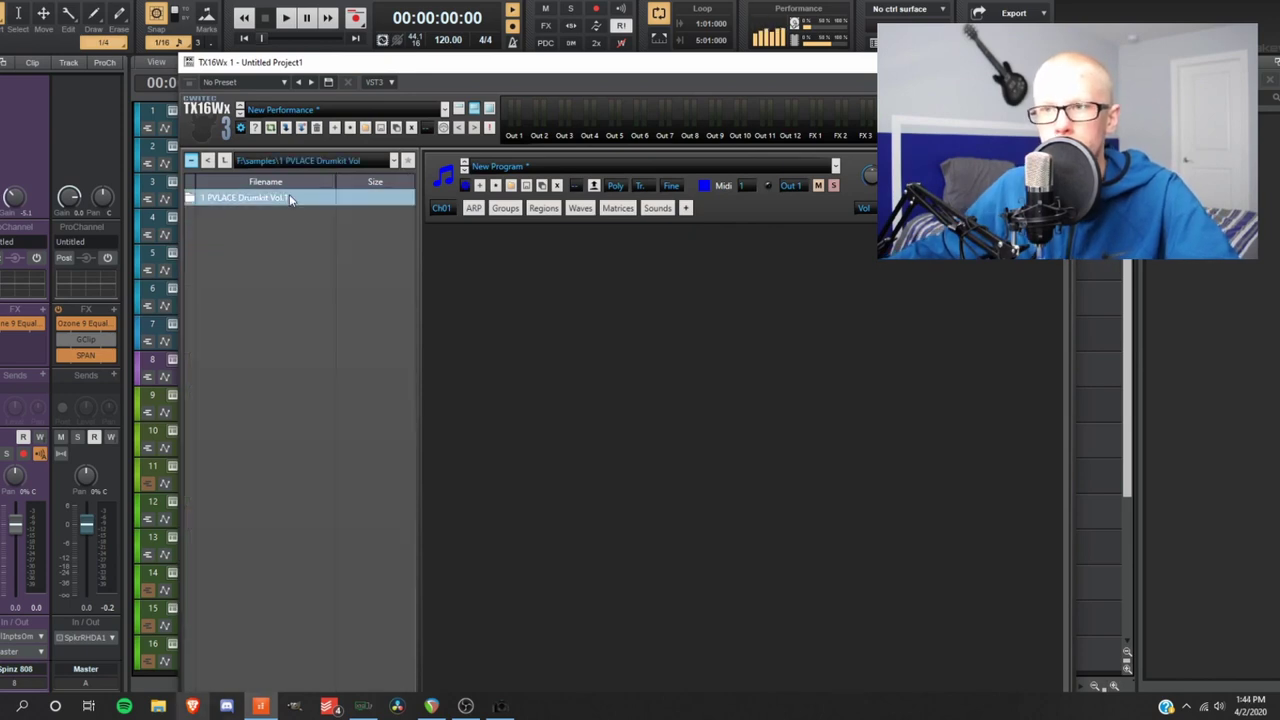
{"action": "double_click", "coordinate": [289, 197]}
{"action": "double_click", "coordinate": [288, 196]}
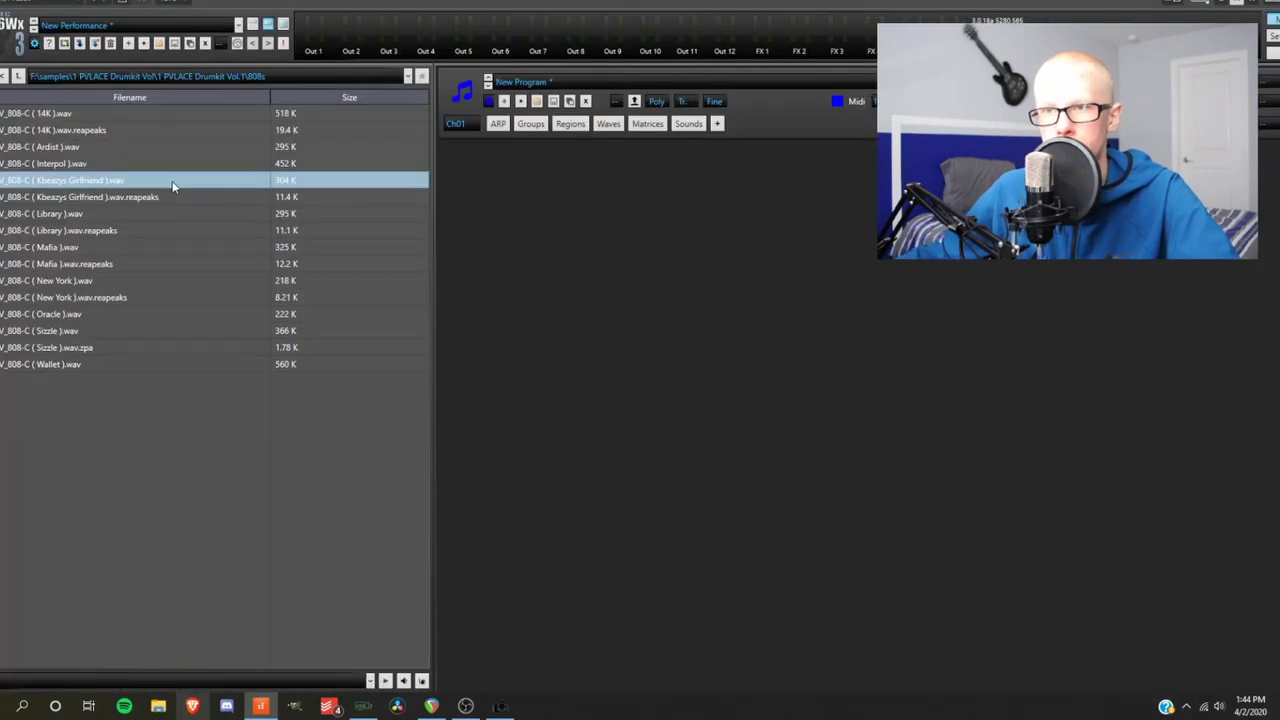
{"action": "left_click", "coordinate": [171, 186]}
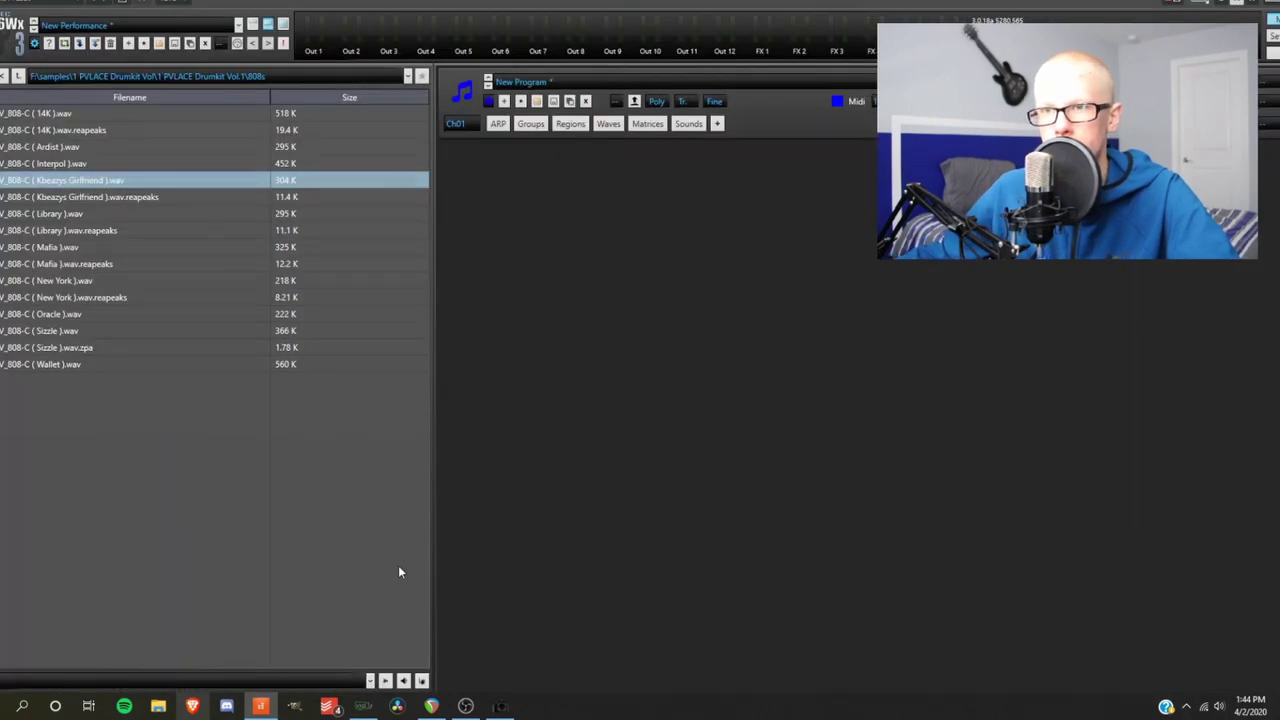
{"action": "left_click", "coordinate": [385, 681]}
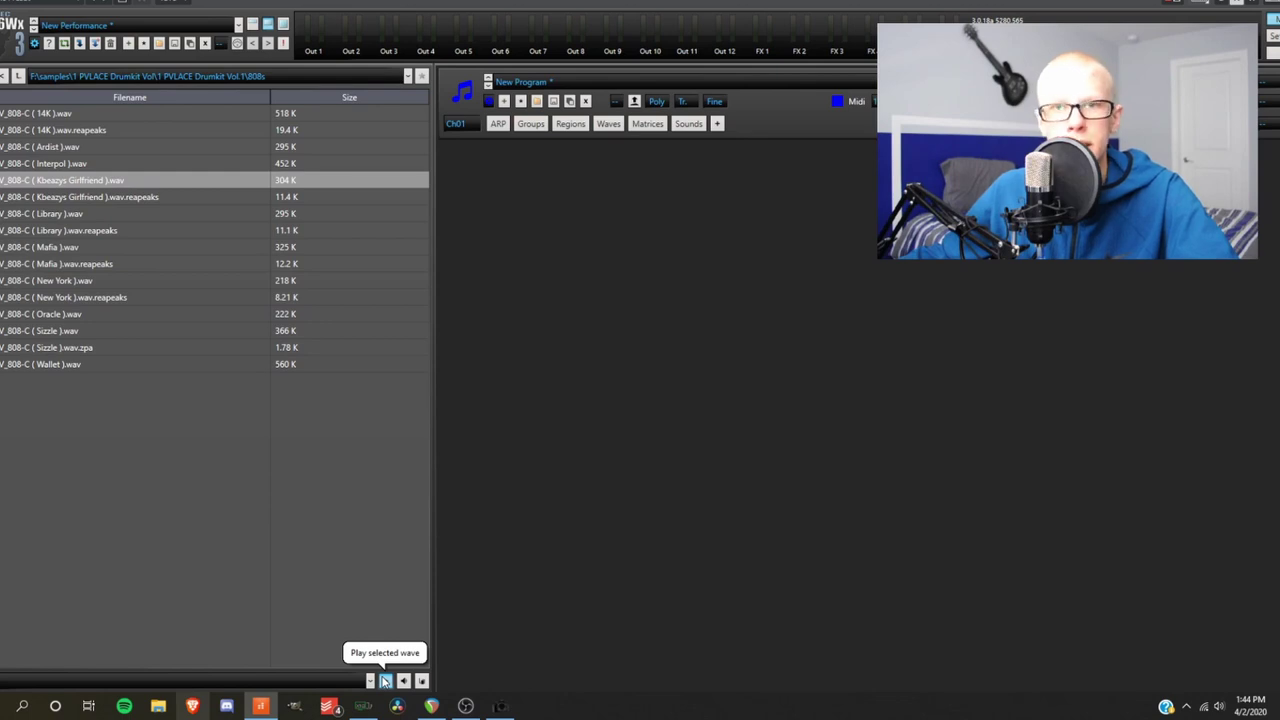
Map PV_808-C ( Kbeazys Girlfriend ).wav as a region spanning the full keyboard, from C-1 to G9.
{"action": "left_click", "coordinate": [194, 523]}
{"action": "left_click", "coordinate": [570, 124]}
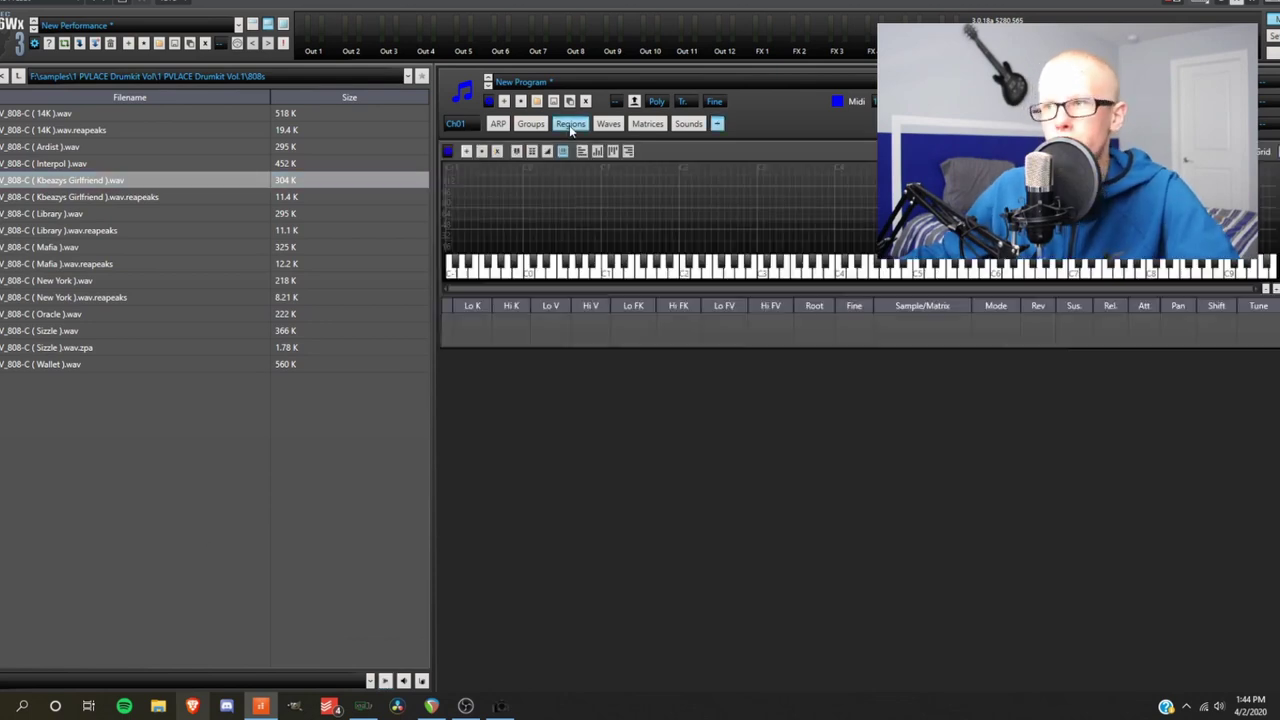
{"action": "left_click_drag", "start_coordinate": [163, 182], "coordinate": [297, 157]}
{"action": "left_click_drag", "start_coordinate": [838, 214], "coordinate": [1272, 214]}
Set the root key of the PV_808-C ( Kbeazys Girlfriend ) region to C4.
{"action": "left_click", "coordinate": [813, 322]}
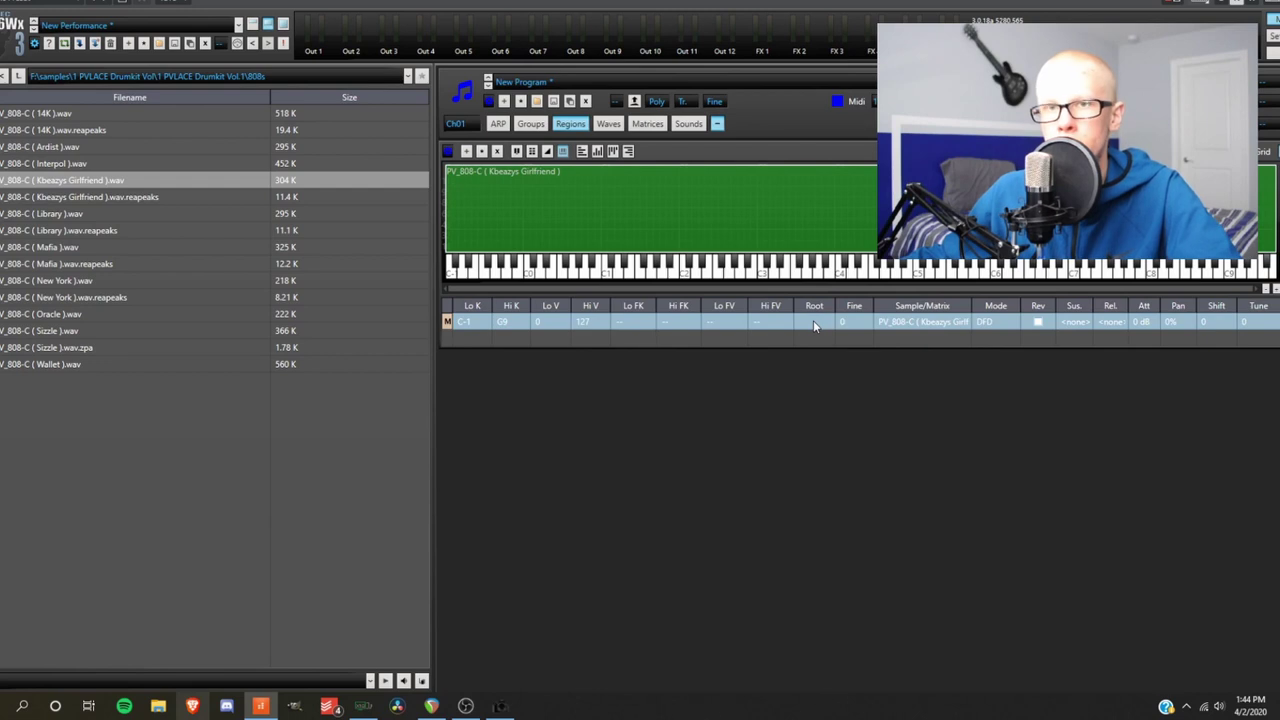
{"action": "double_click", "coordinate": [813, 321]}
{"action": "type", "text": "C2"}
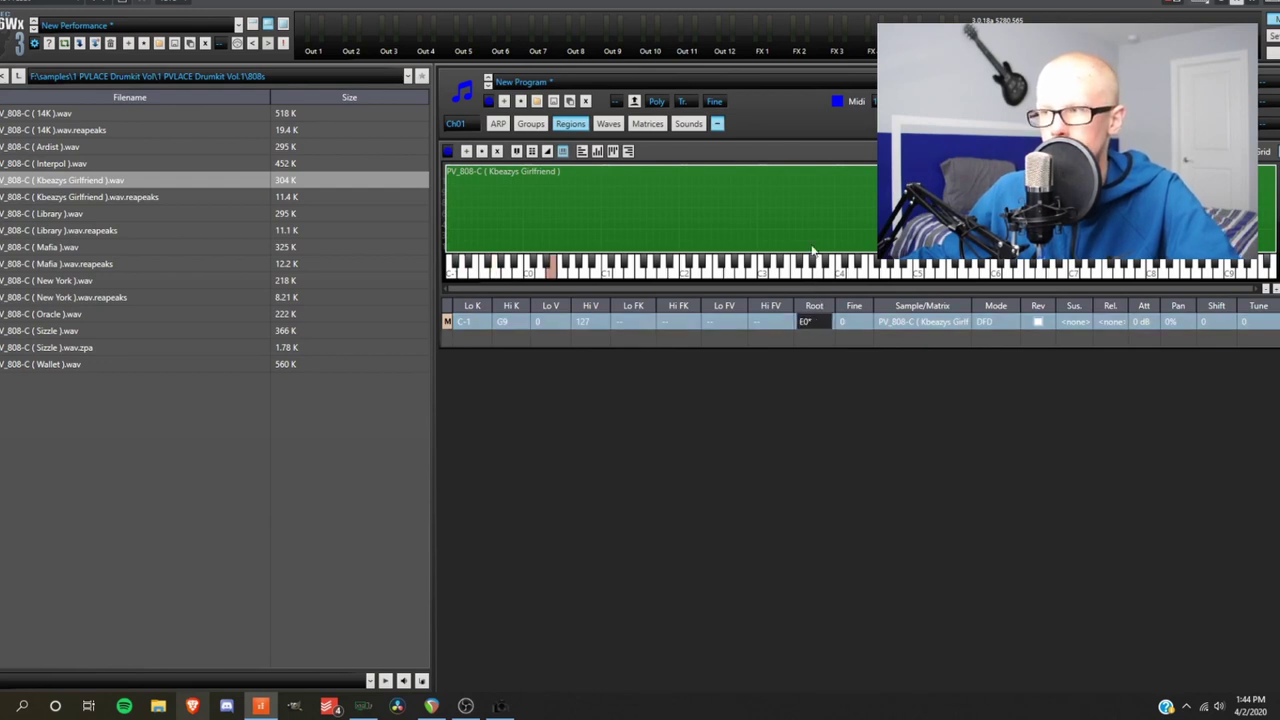
{"action": "key", "text": "Up"}
{"action": "key", "text": "Up"}
{"action": "key", "text": "Up"}
{"action": "key", "text": "Up"}
{"action": "key", "text": "Up"}
{"action": "key", "text": "Up"}
{"action": "key", "text": "Up"}
{"action": "key", "text": "Up"}
{"action": "key", "text": "Up"}
{"action": "key", "text": "Up"}
{"action": "key", "text": "Up"}
{"action": "key", "text": "Up"}
{"action": "key", "text": "Up"}
{"action": "key", "text": "Up"}
{"action": "key", "text": "Up"}
{"action": "key", "text": "Up"}
{"action": "key", "text": "Up"}
{"action": "key", "text": "Up"}
{"action": "key", "text": "Up"}
{"action": "key", "text": "Up"}
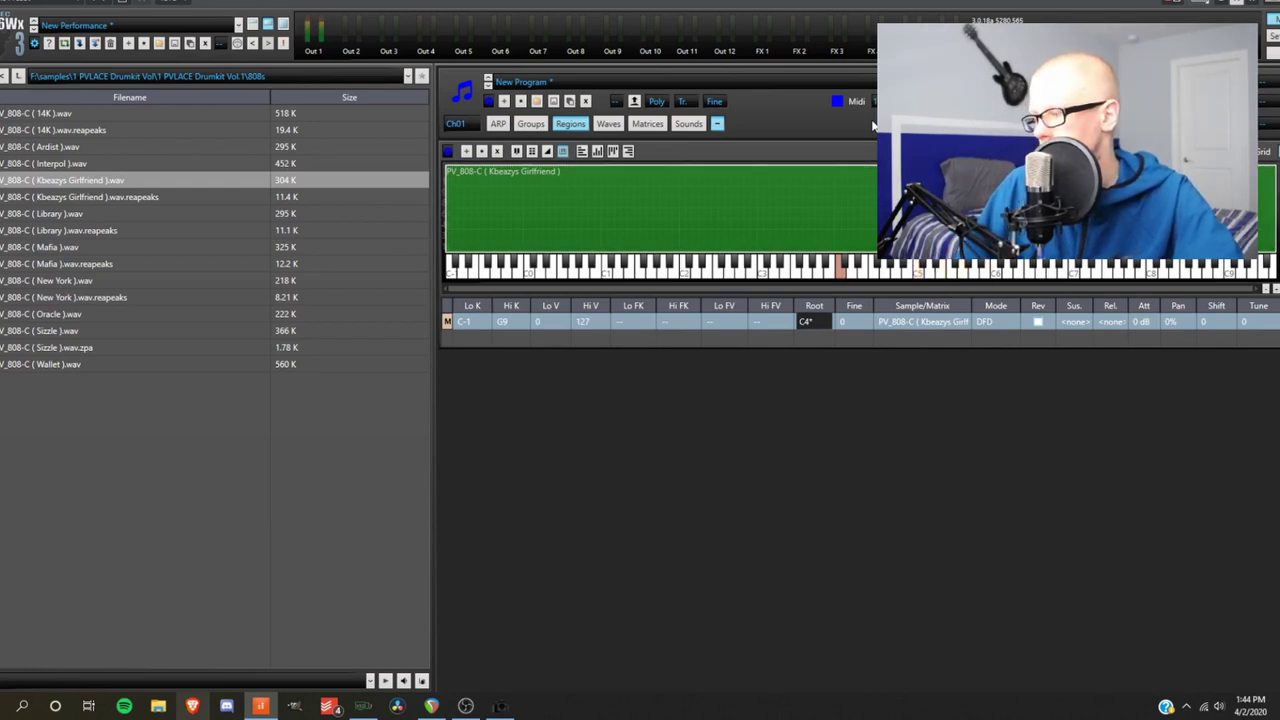
Show the program's sound settings and shape the amplitude envelope into a falling curve, with Decay 2 at 1.45 s and its curve at -50%.
{"action": "left_click", "coordinate": [687, 124]}
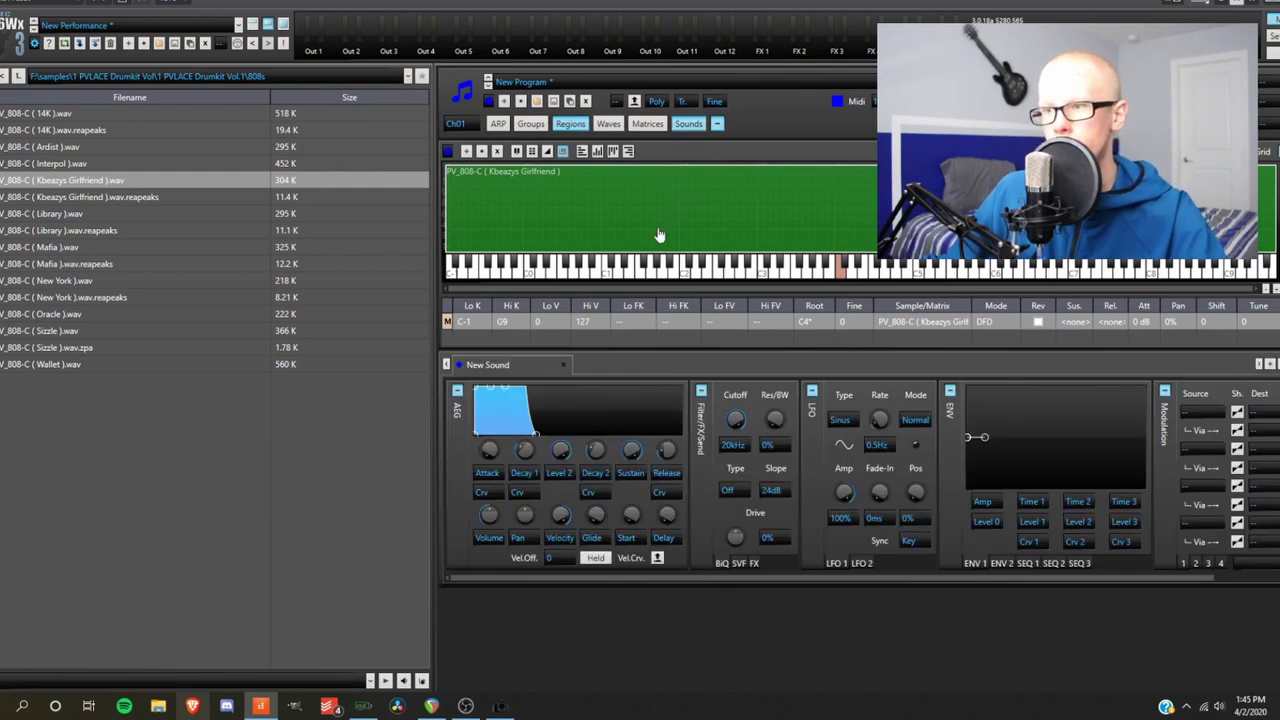
{"action": "left_click_drag", "start_coordinate": [508, 394], "coordinate": [496, 414]}
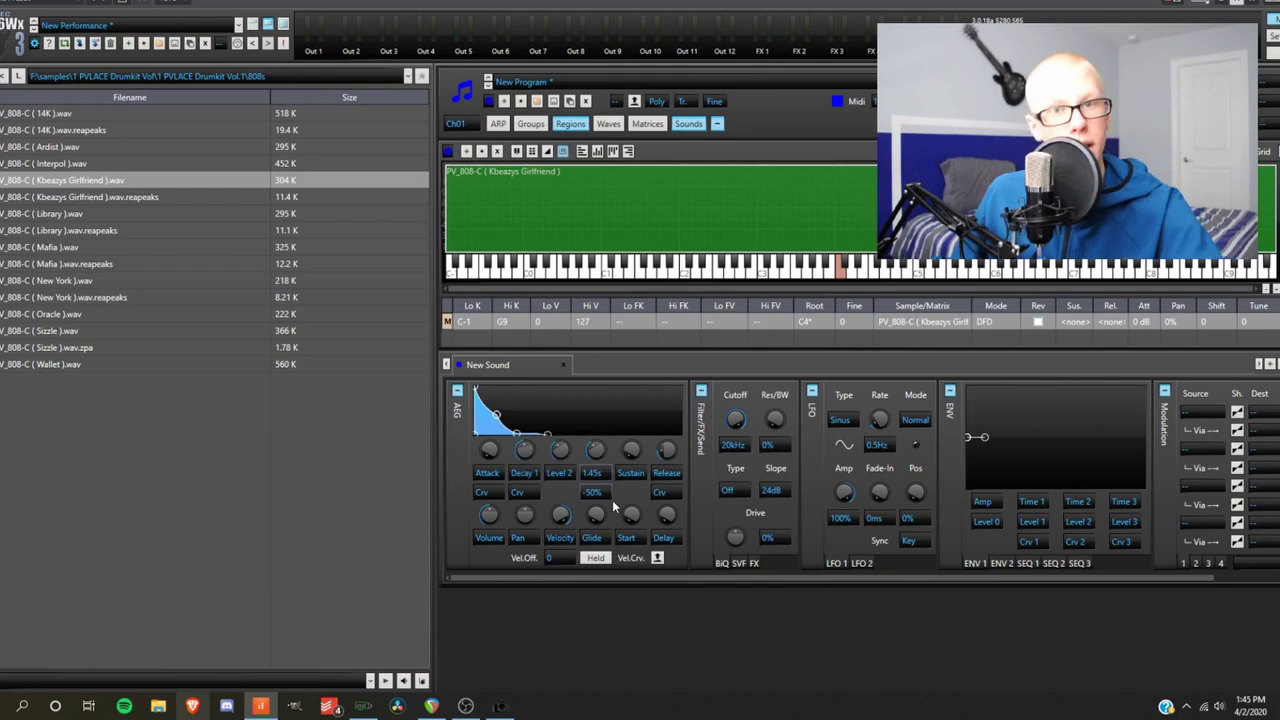